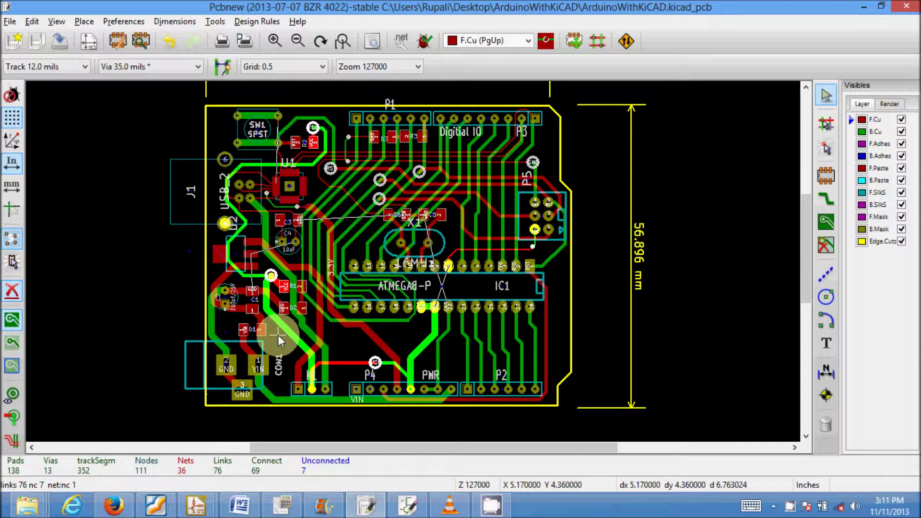
# Step: Examine the routed board, including the highlighted VCC net, the ATMEGA8-P pins and the remaining unrouted connections
pyautogui.scroll(3, 453, 240)
pyautogui.scroll(-3, 412, 261)
pyautogui.scroll(-2, 415, 309)
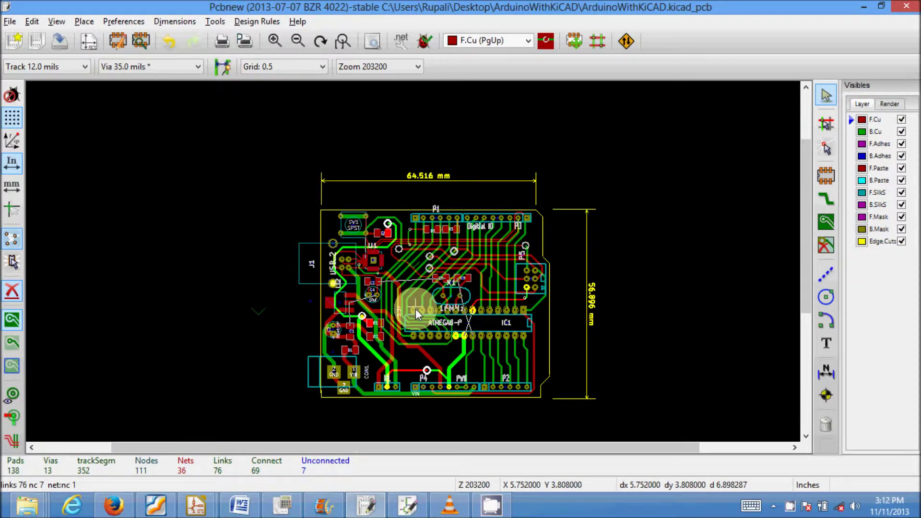
pyautogui.scroll(1, 416, 309)
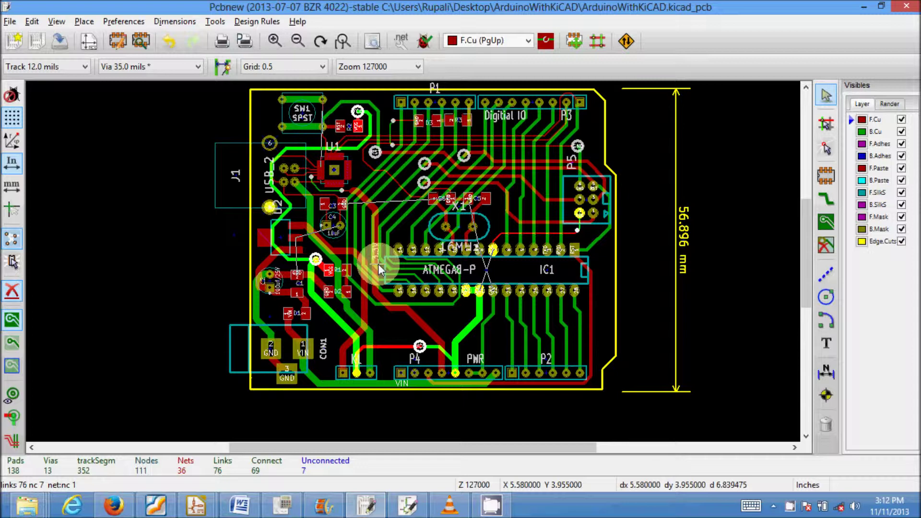
pyautogui.scroll(4, 330, 251)
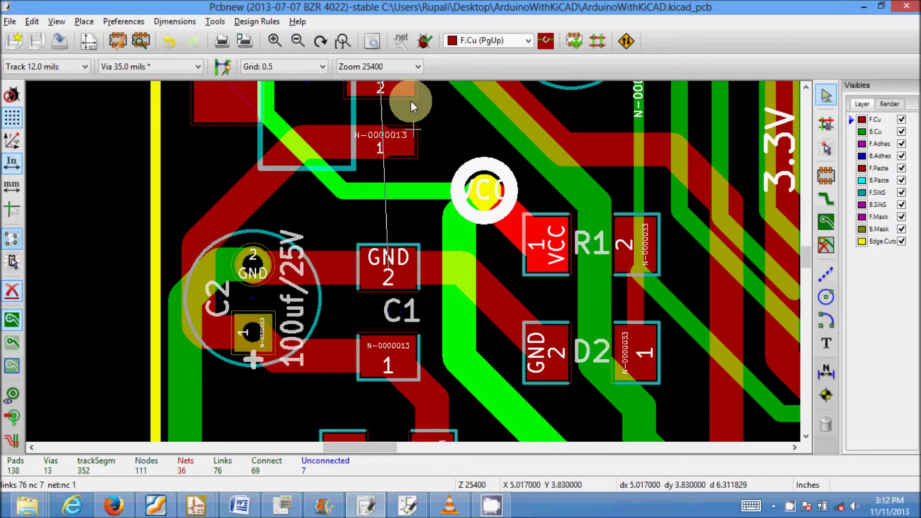
pyautogui.scroll(-2, 411, 103)
pyautogui.scroll(-2, 446, 252)
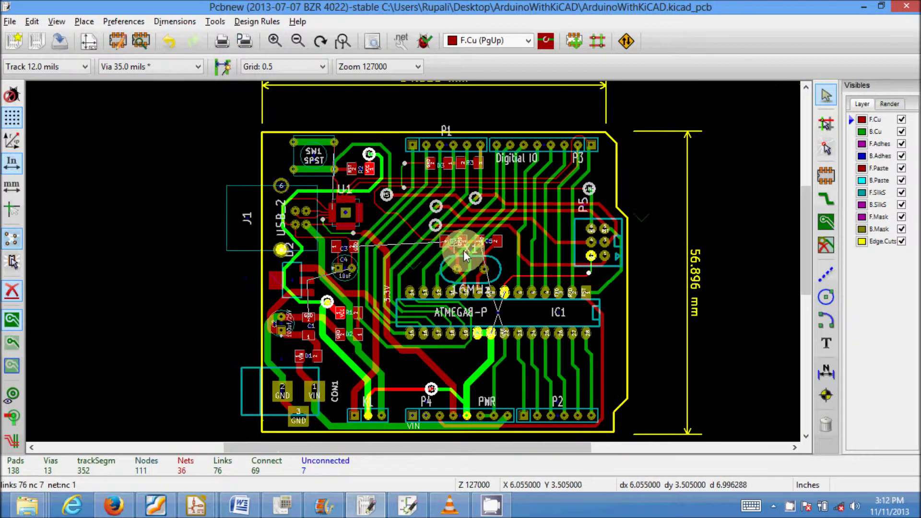
pyautogui.scroll(1, 464, 251)
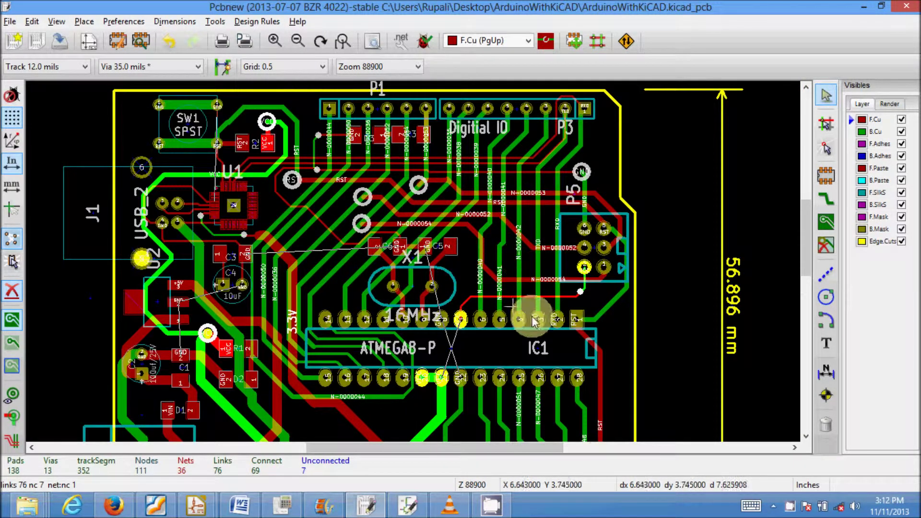
pyautogui.scroll(1, 458, 367)
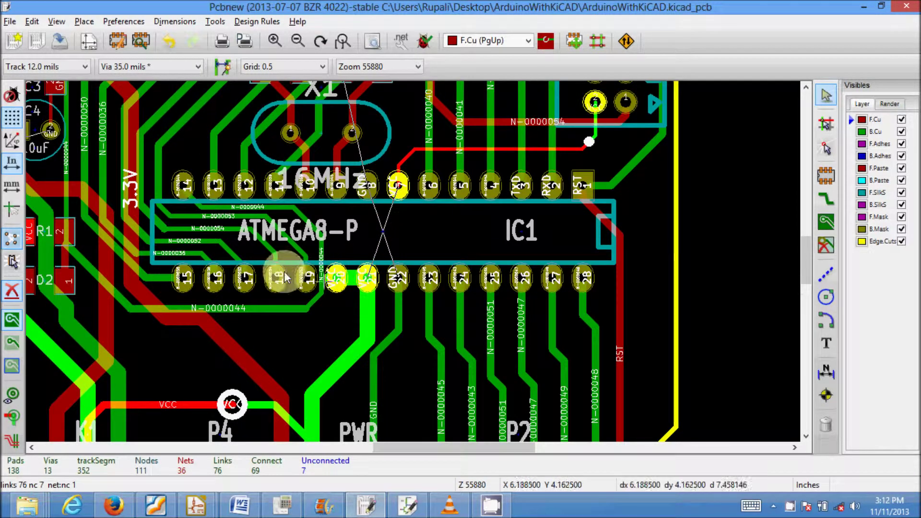
pyautogui.scroll(-3, 389, 253)
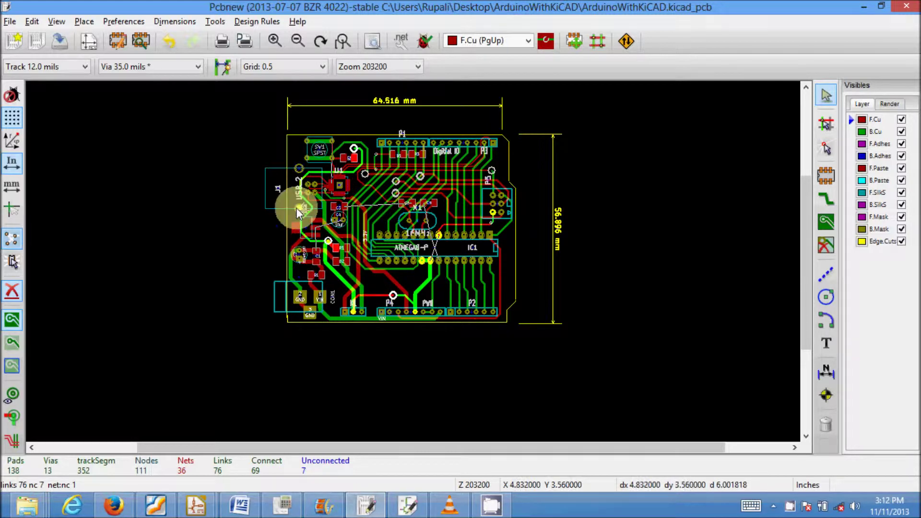
pyautogui.scroll(2, 414, 262)
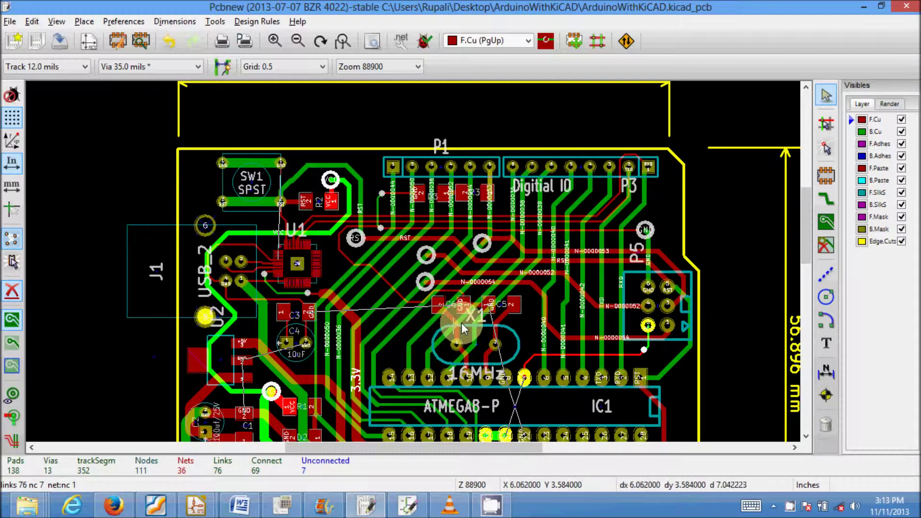
pyautogui.scroll(-3, 416, 346)
pyautogui.scroll(2, 423, 289)
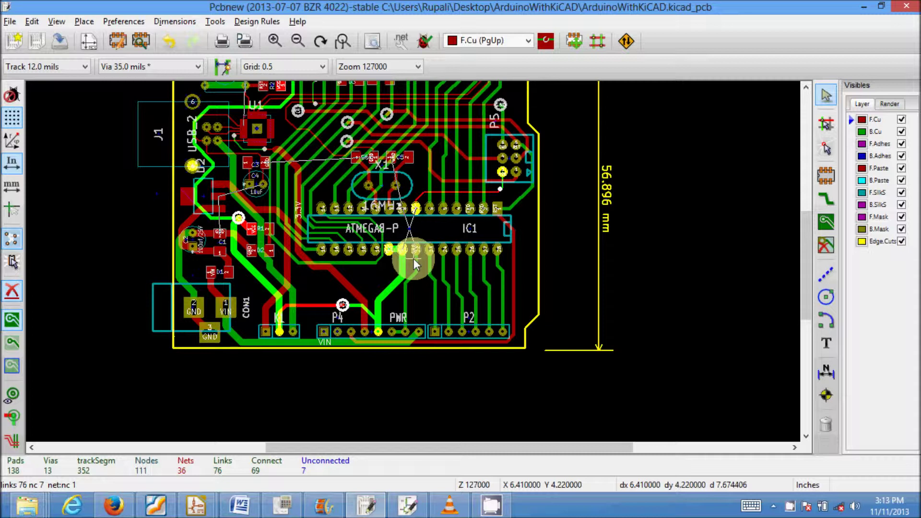
# Step: Start a copper zone on F.Cu for the VCC net at the board's upper-left corner, near SW1
pyautogui.click(826, 223)
pyautogui.scroll(-2, 331, 129)
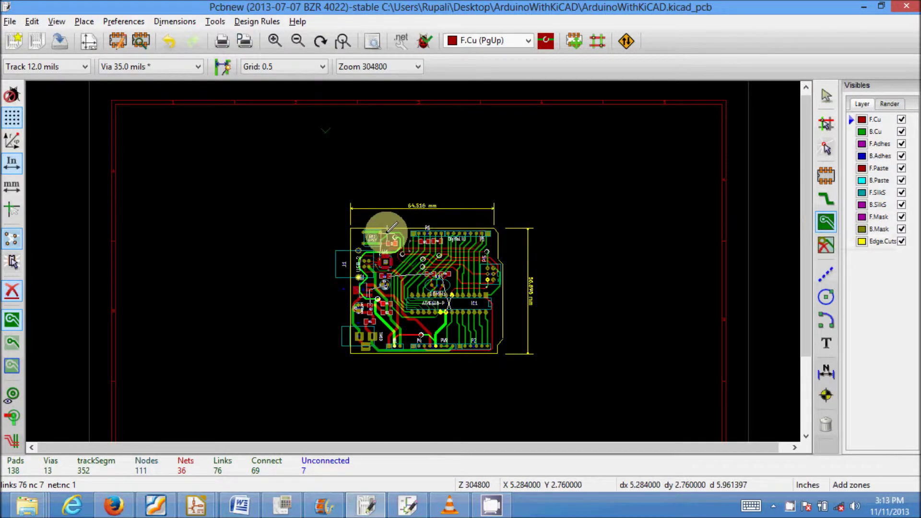
pyautogui.scroll(3, 387, 230)
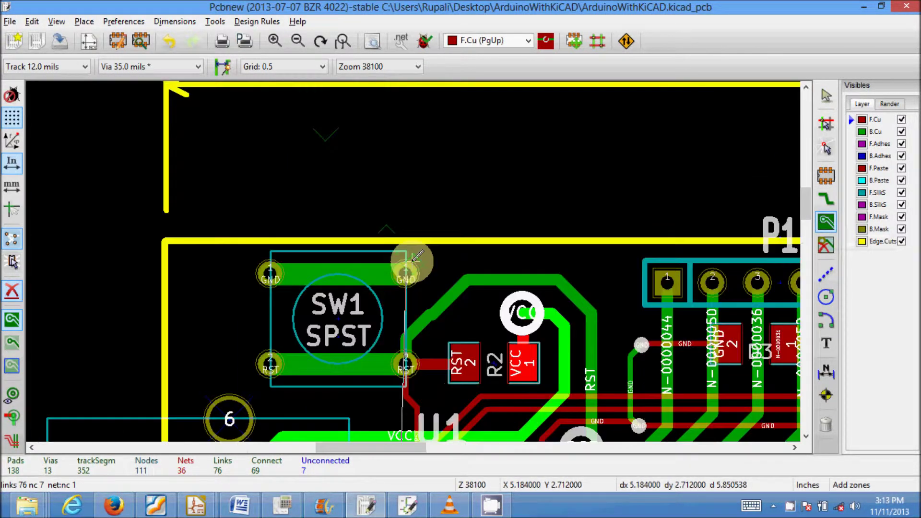
pyautogui.click(165, 240)
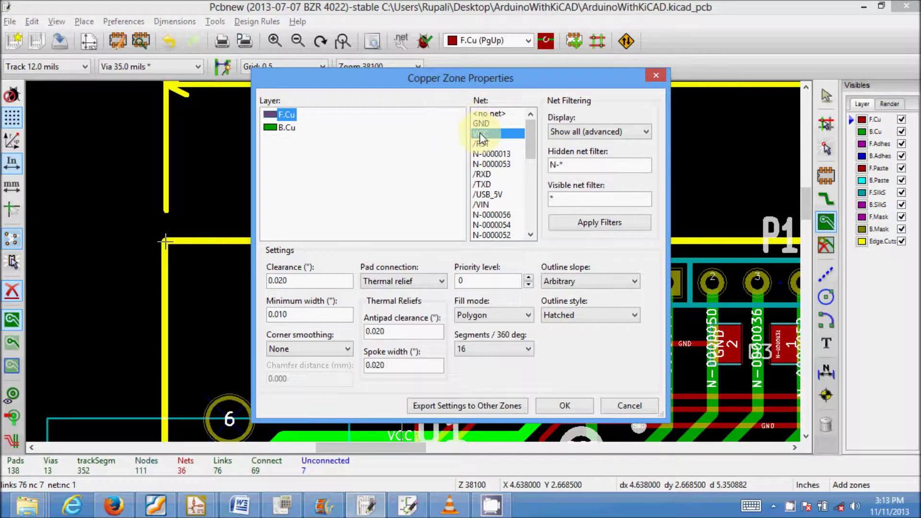
pyautogui.click(565, 406)
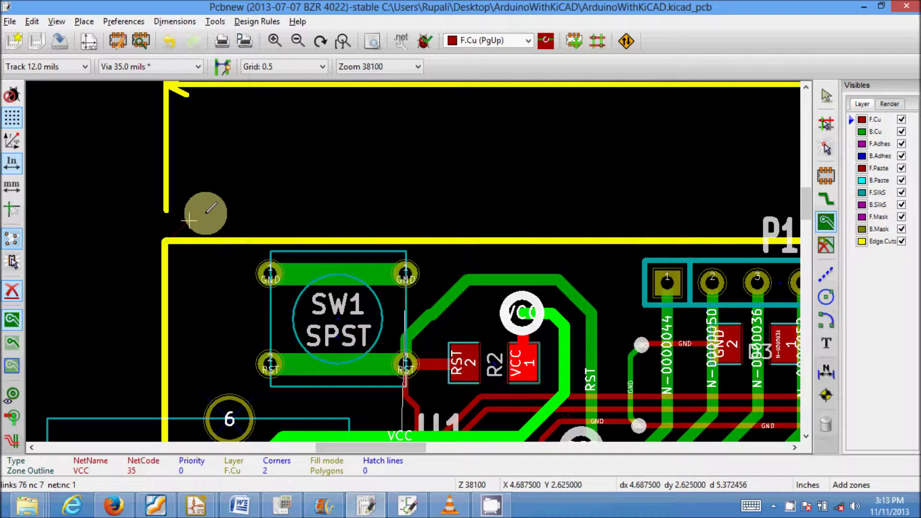
# Step: Trace the VCC zone outline along the board's top edge, around the upper-right chamfer and through the angled edge beside P5
pyautogui.scroll(-3, 421, 267)
pyautogui.scroll(2, 503, 230)
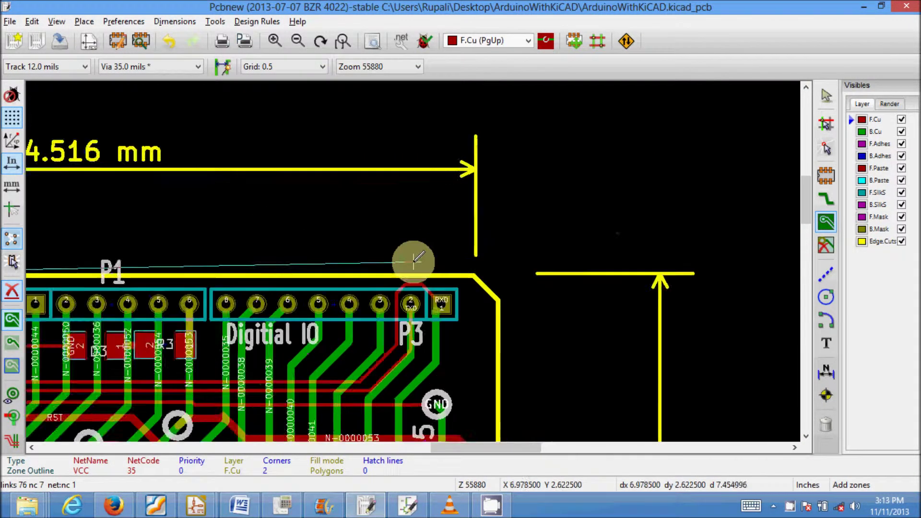
pyautogui.scroll(1, 413, 262)
pyautogui.click(474, 275)
pyautogui.click(536, 309)
pyautogui.scroll(-3, 541, 354)
pyautogui.scroll(-1, 440, 328)
pyautogui.scroll(3, 416, 261)
pyautogui.click(376, 167)
pyautogui.click(411, 204)
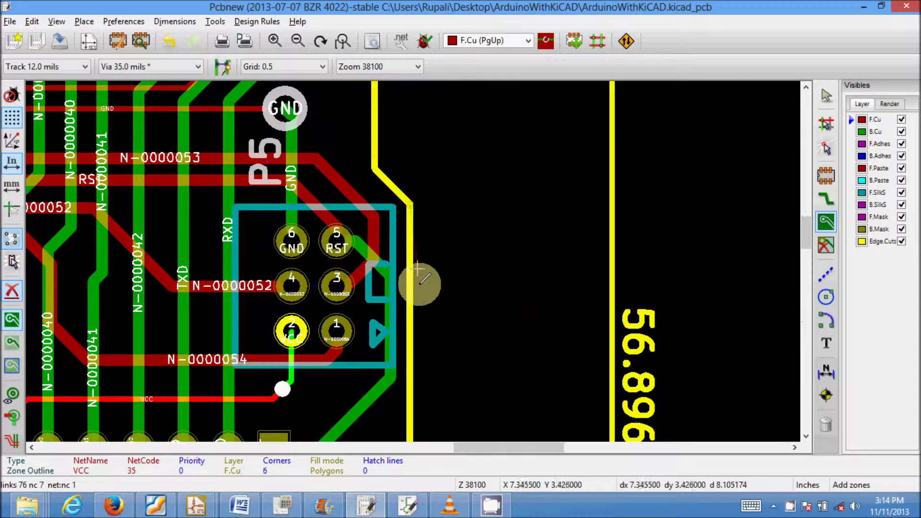
# Step: Continue the VCC zone outline down the right board edge and around the notched lower-right corner near P2
pyautogui.scroll(-3, 413, 283)
pyautogui.scroll(2, 412, 264)
pyautogui.click(432, 232)
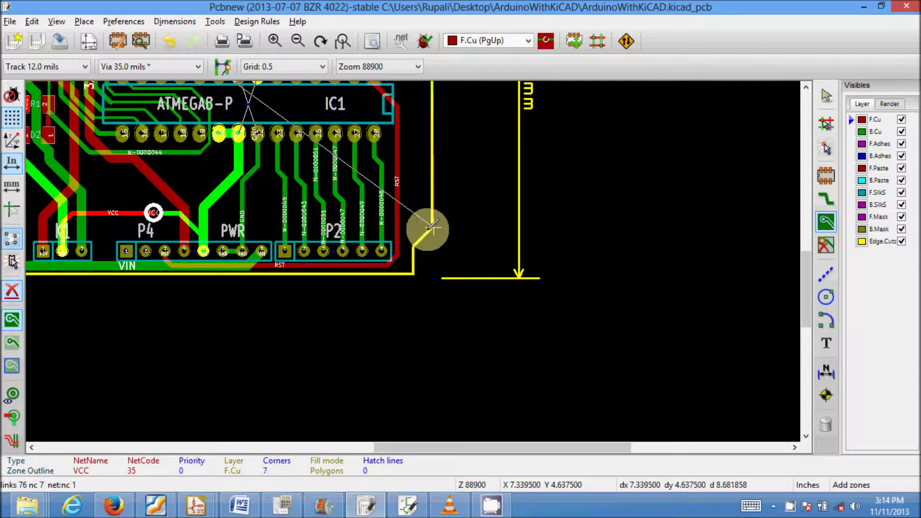
pyautogui.click(413, 246)
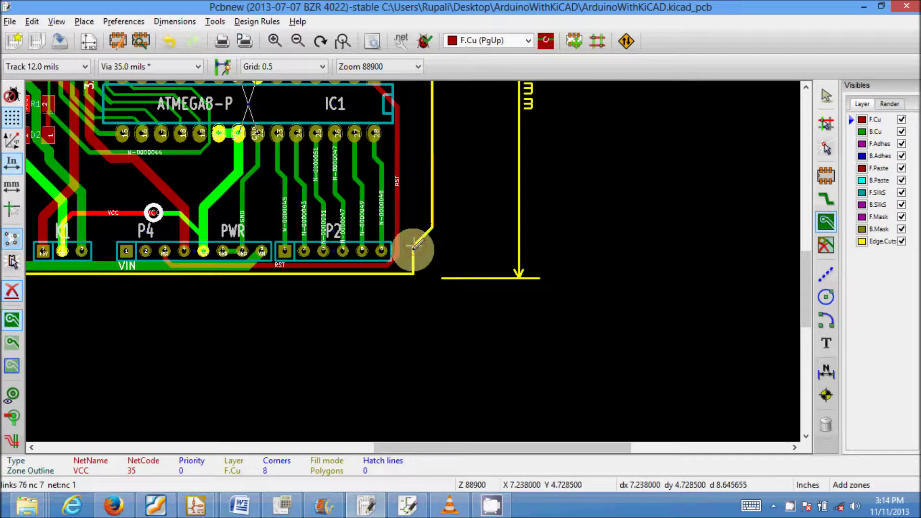
pyautogui.click(413, 273)
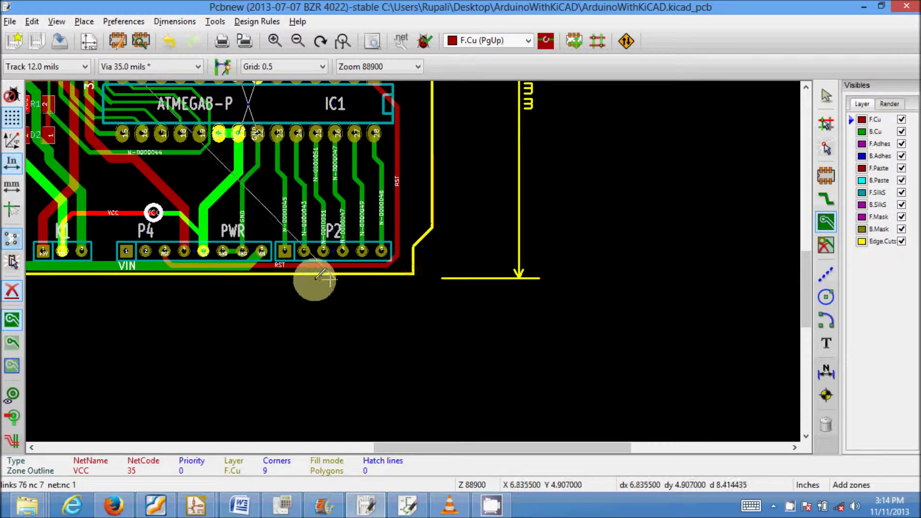
# Step: Run the VCC zone outline through the board's lower-left corner and close it at the upper-left starting corner
pyautogui.scroll(-1, 411, 259)
pyautogui.scroll(2, 382, 261)
pyautogui.click(329, 309)
pyautogui.scroll(-3, 329, 307)
pyautogui.scroll(3, 411, 123)
pyautogui.doubleClick(413, 259)
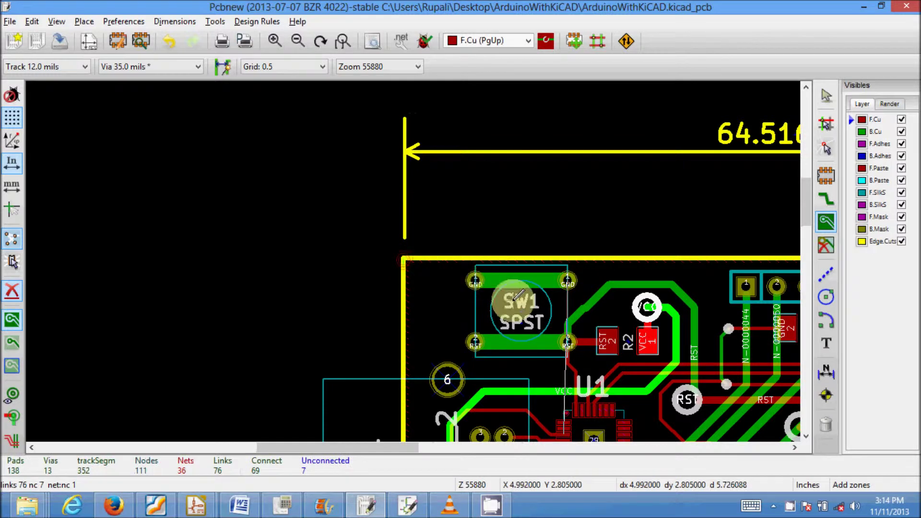
# Step: Fill all zones so the VCC outline is poured with copper on F.Cu
pyautogui.scroll(-2, 451, 261)
pyautogui.scroll(1, 432, 255)
pyautogui.rightClick(431, 248)
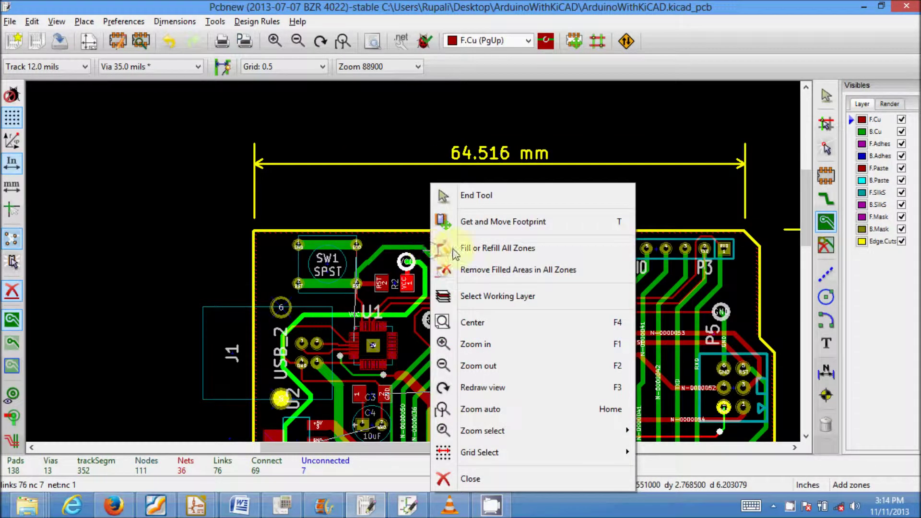
pyautogui.click(484, 252)
pyautogui.scroll(-3, 434, 247)
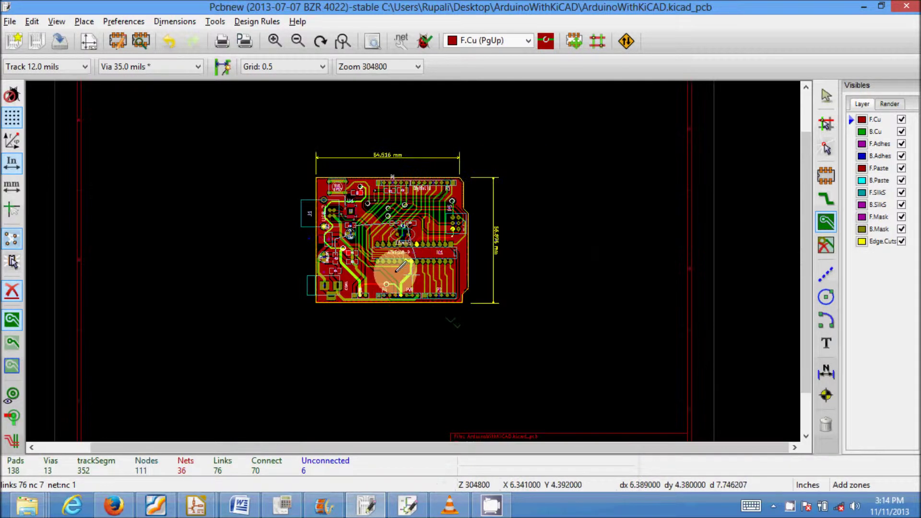
pyautogui.scroll(2, 413, 257)
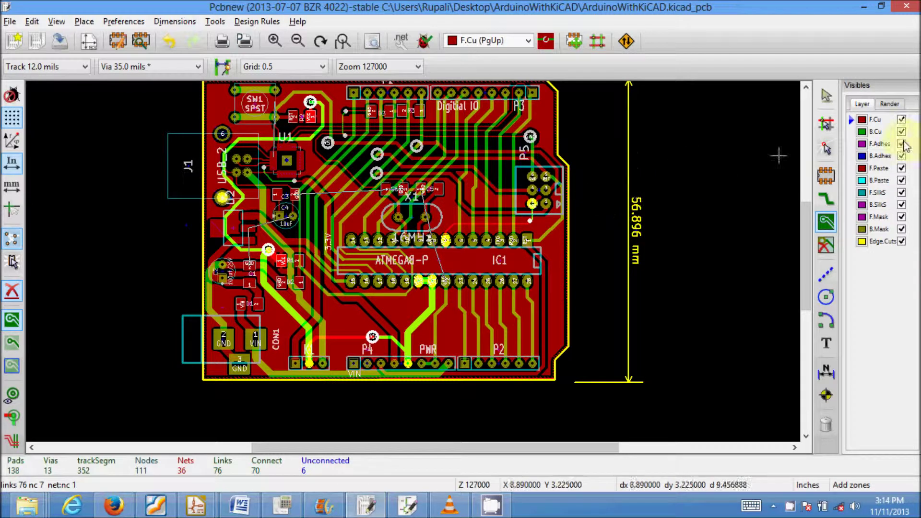
# Step: Make B.Cu the working layer and start a copper zone for the GND net at the board's upper-left corner
pyautogui.click(864, 132)
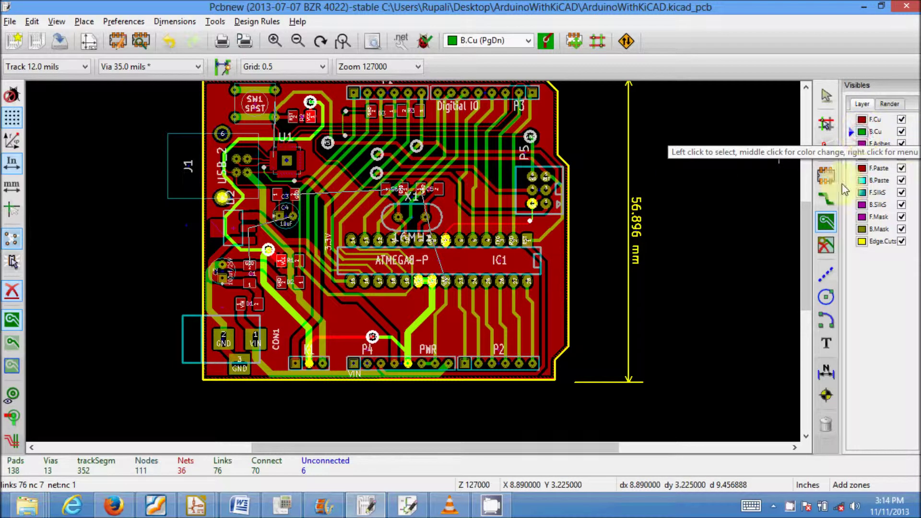
pyautogui.scroll(1, 275, 92)
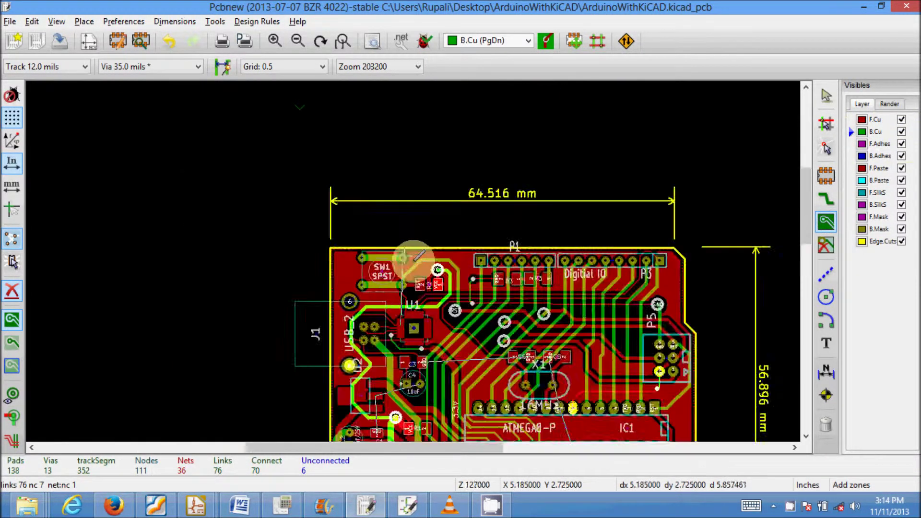
pyautogui.scroll(3, 414, 259)
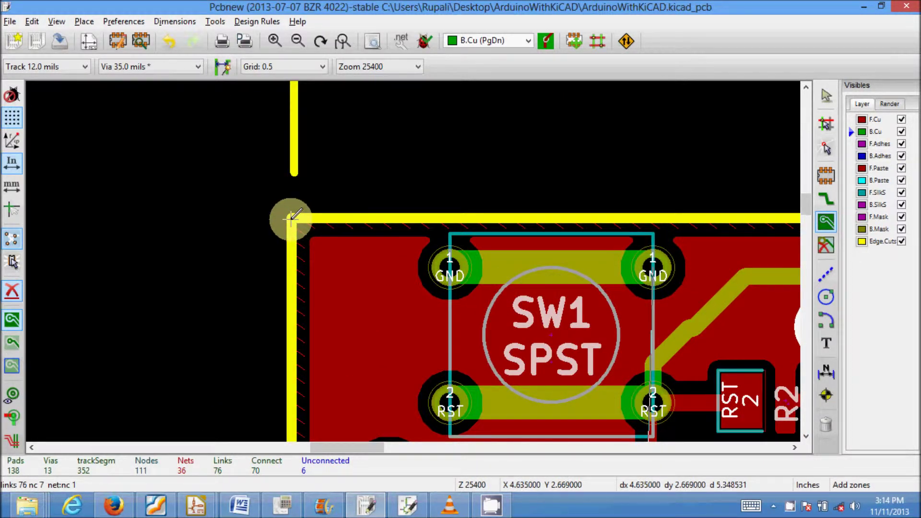
pyautogui.click(291, 217)
pyautogui.click(493, 133)
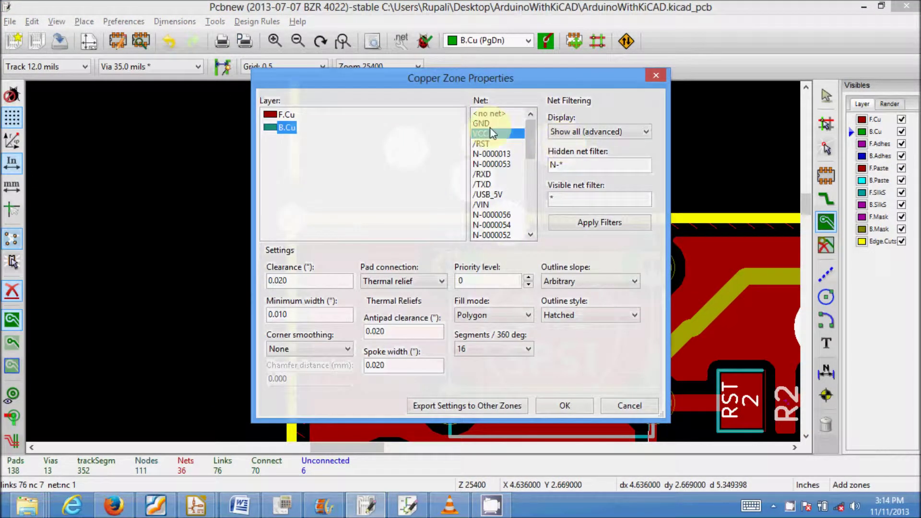
pyautogui.click(490, 124)
pyautogui.click(564, 403)
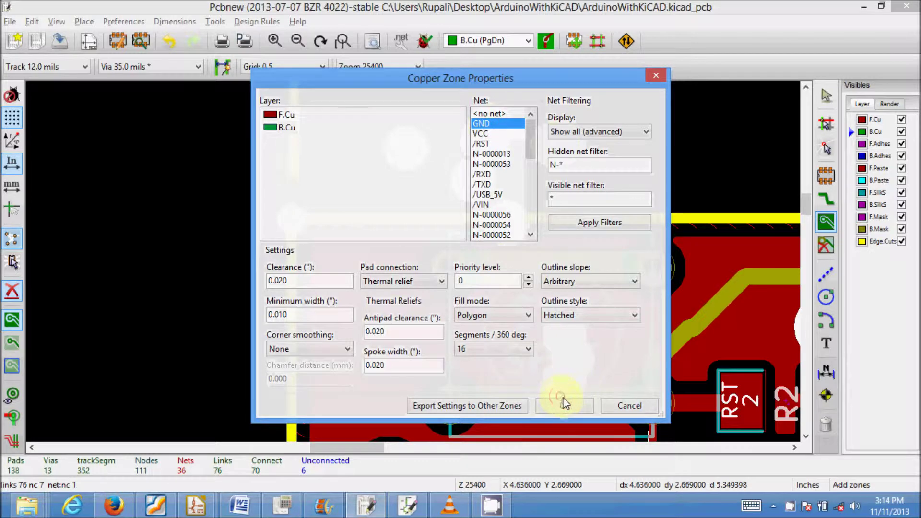
# Step: Trace the GND zone outline along the board's top edge, around the upper-right chamfer and through the angled edge beside P5
pyautogui.scroll(-3, 428, 259)
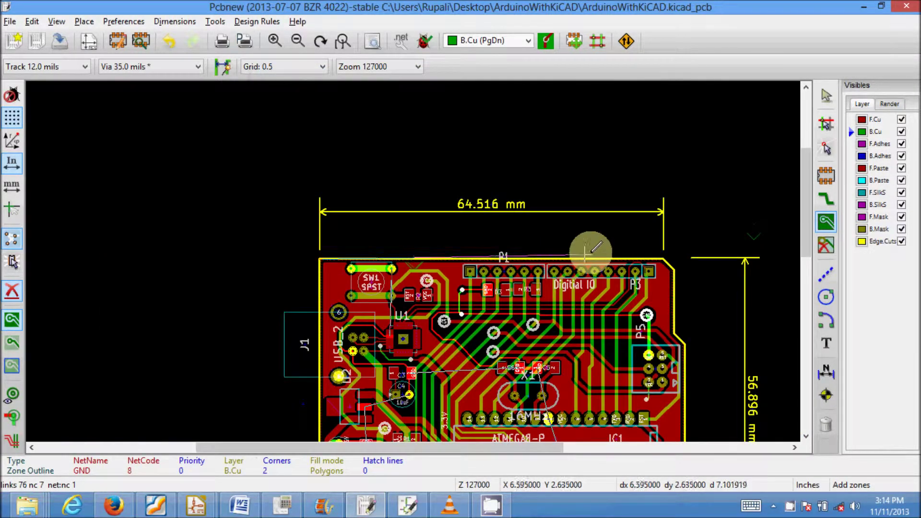
pyautogui.scroll(2, 417, 264)
pyautogui.scroll(2, 508, 274)
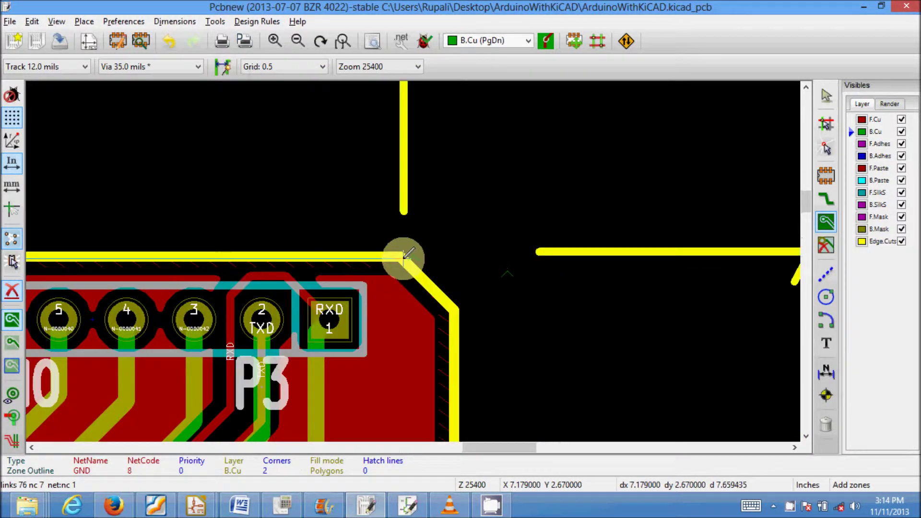
pyautogui.click(456, 303)
pyautogui.click(456, 309)
pyautogui.scroll(-3, 451, 382)
pyautogui.scroll(2, 413, 263)
pyautogui.click(425, 256)
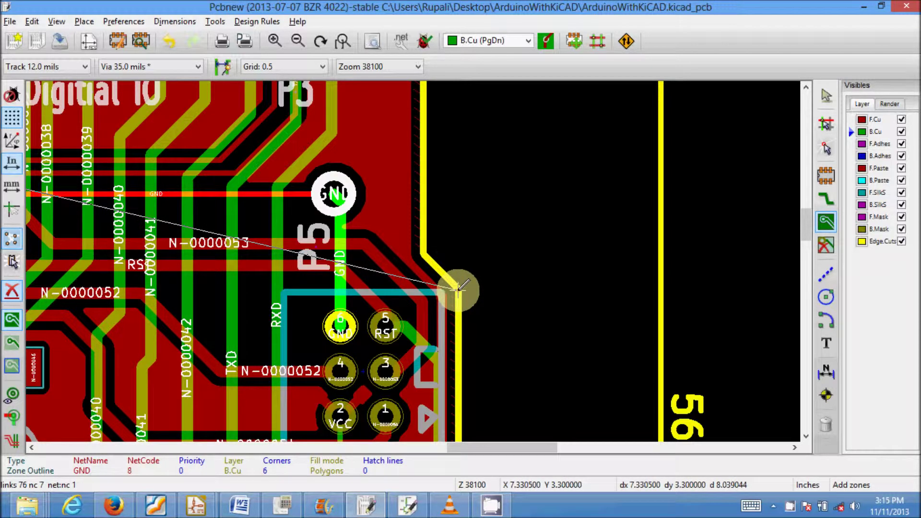
# Step: Continue the GND zone outline around the notched lower-right corner and along the bottom edge to the lower-left corner near CON1
pyautogui.scroll(-3, 456, 374)
pyautogui.scroll(2, 427, 335)
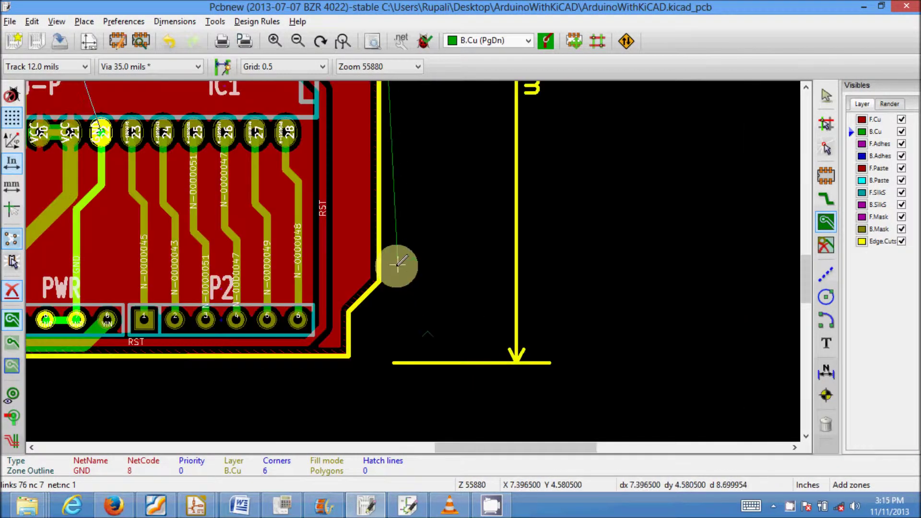
pyautogui.click(379, 278)
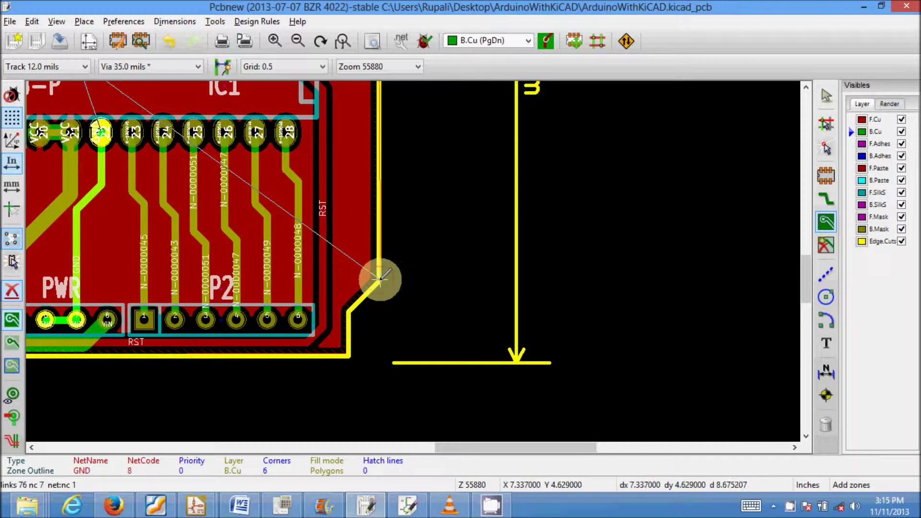
pyautogui.click(349, 311)
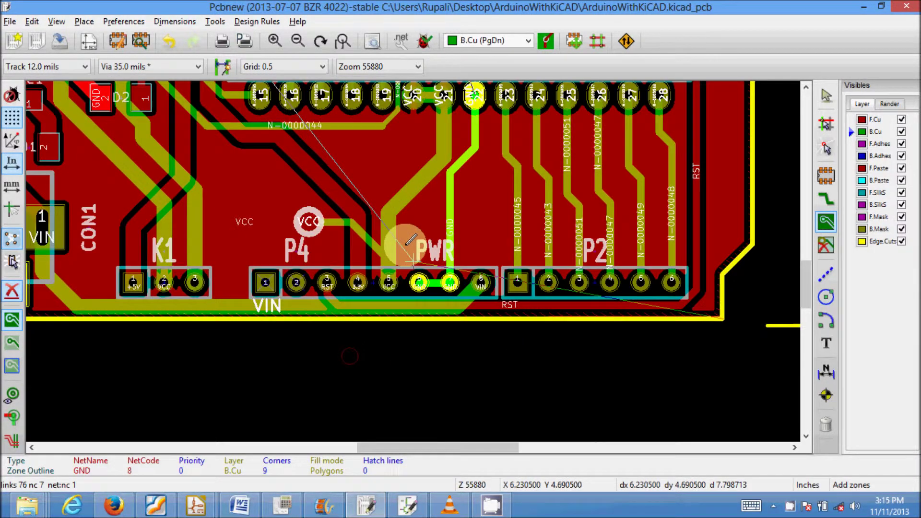
pyautogui.scroll(-3, 411, 242)
pyautogui.scroll(3, 243, 267)
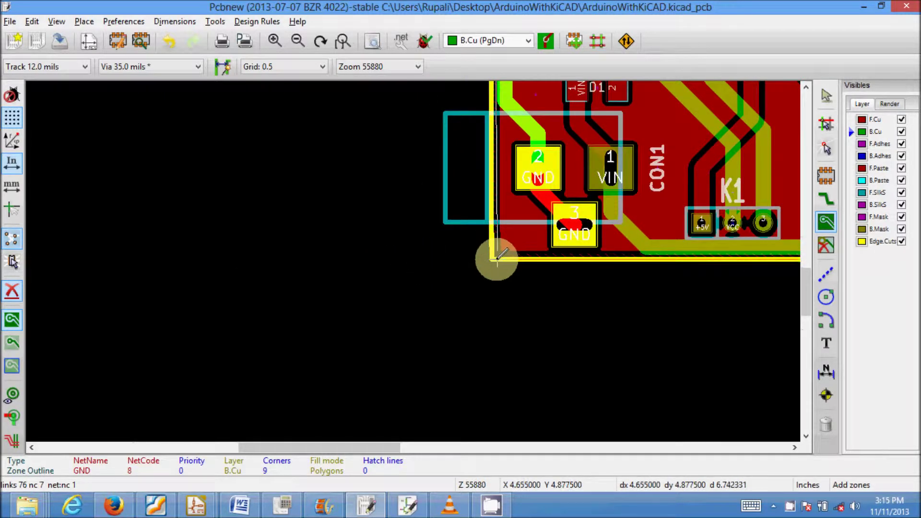
pyautogui.click(489, 260)
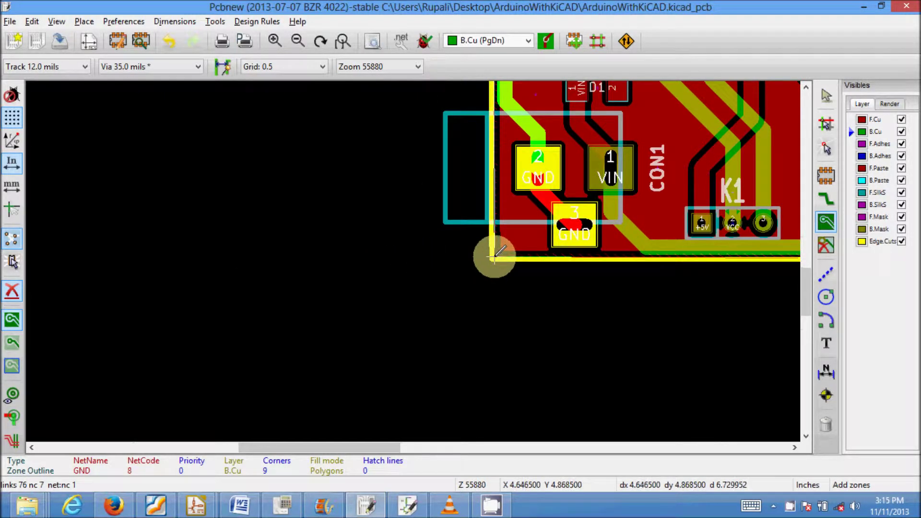
# Step: Finish the GND zone outline up the board's left edge and close it at the upper-left corner
pyautogui.scroll(-1, 490, 259)
pyautogui.scroll(-2, 413, 261)
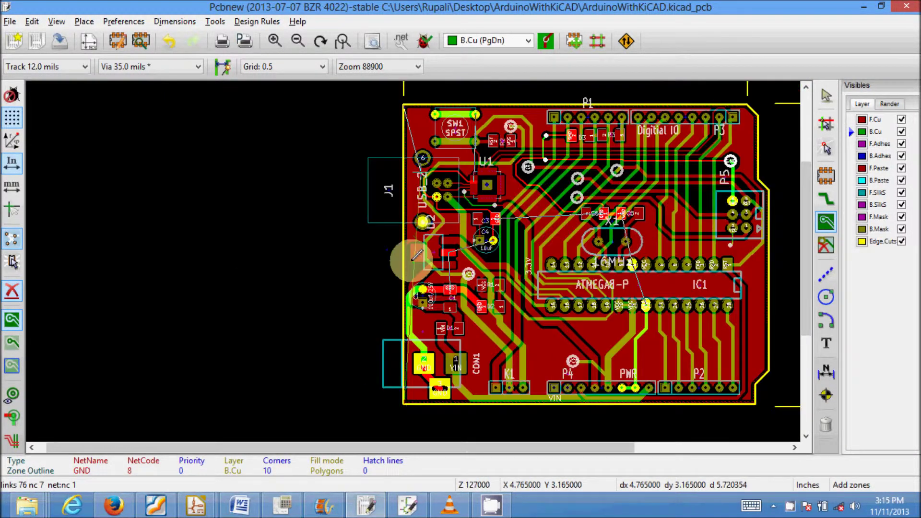
pyautogui.scroll(2, 397, 209)
pyautogui.scroll(4, 447, 210)
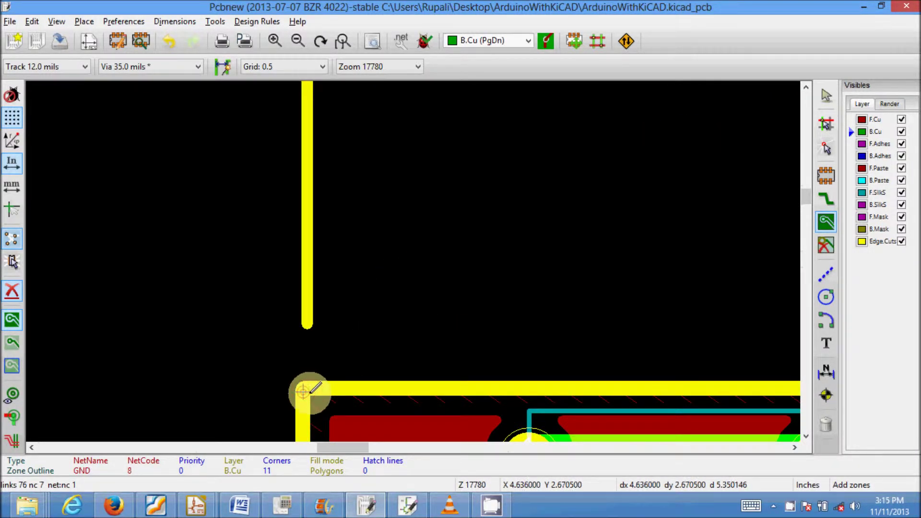
pyautogui.scroll(-4, 304, 392)
pyautogui.scroll(4, 398, 250)
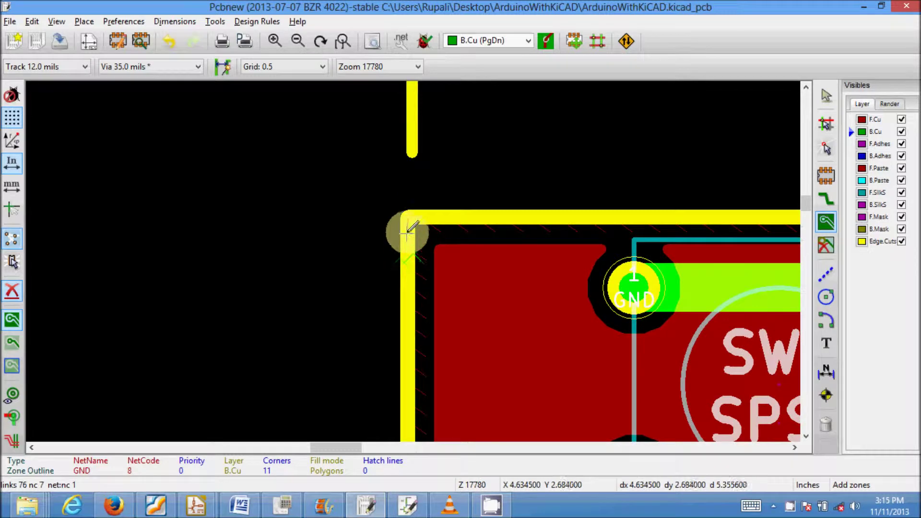
pyautogui.scroll(-5, 411, 259)
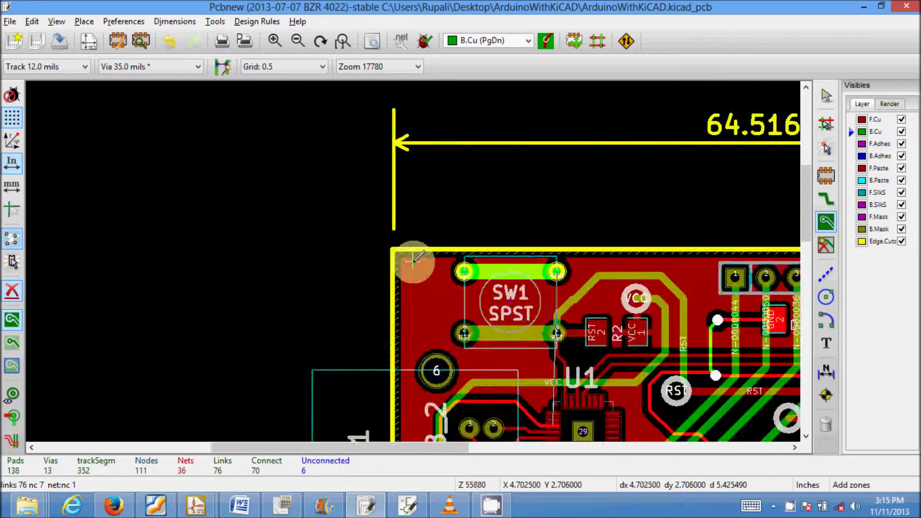
# Step: Fill all zones so both the F.Cu and B.Cu outlines are poured with copper
pyautogui.scroll(-2, 415, 259)
pyautogui.scroll(1, 413, 257)
pyautogui.scroll(-2, 408, 251)
pyautogui.scroll(1, 403, 249)
pyautogui.rightClick(402, 255)
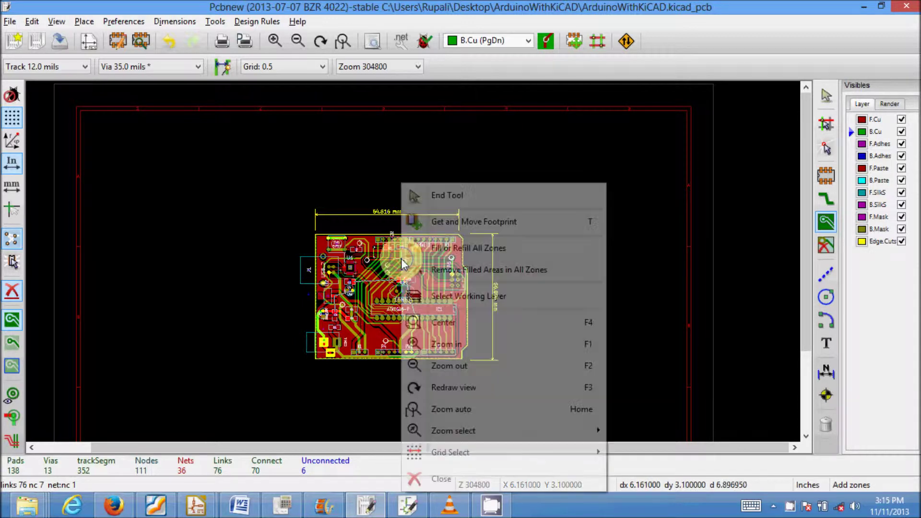
pyautogui.click(413, 247)
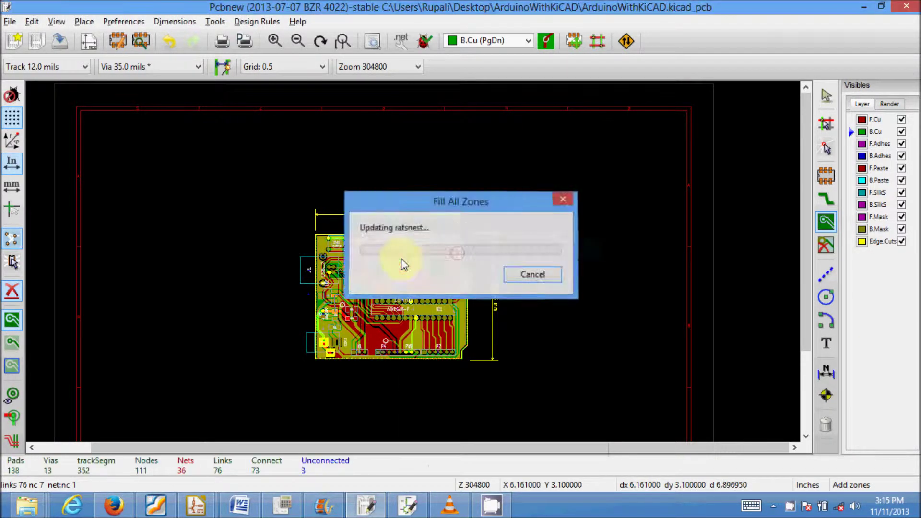
pyautogui.scroll(2, 403, 262)
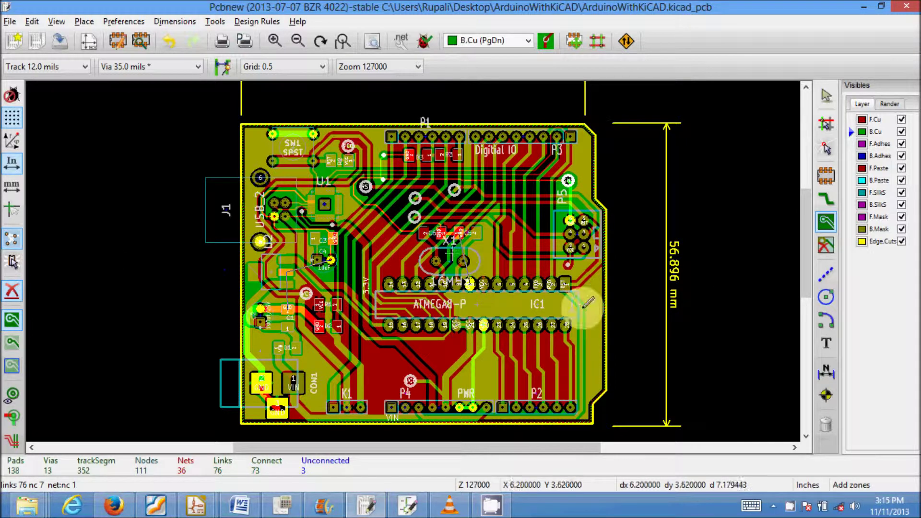
# Step: Remove the filled areas in all zones and delete the VCC and GND zone outlines at the board's right edge
pyautogui.rightClick(587, 168)
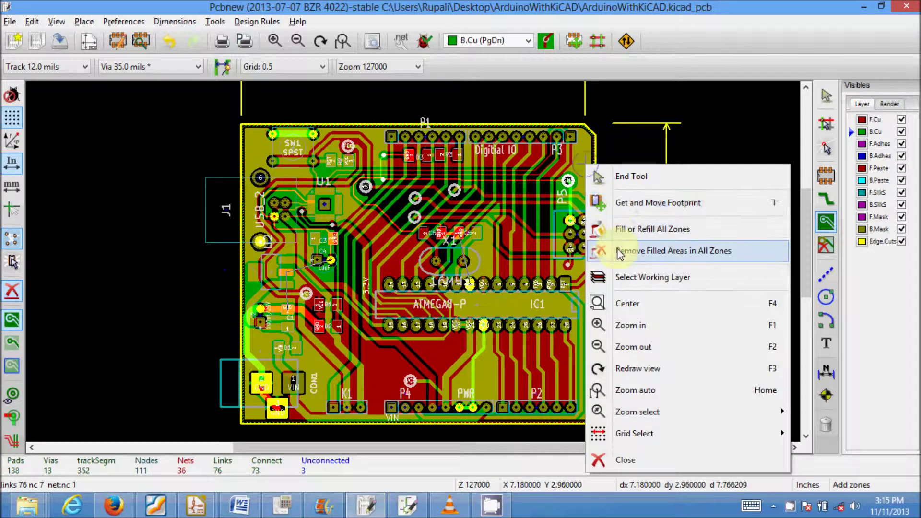
pyautogui.click(612, 251)
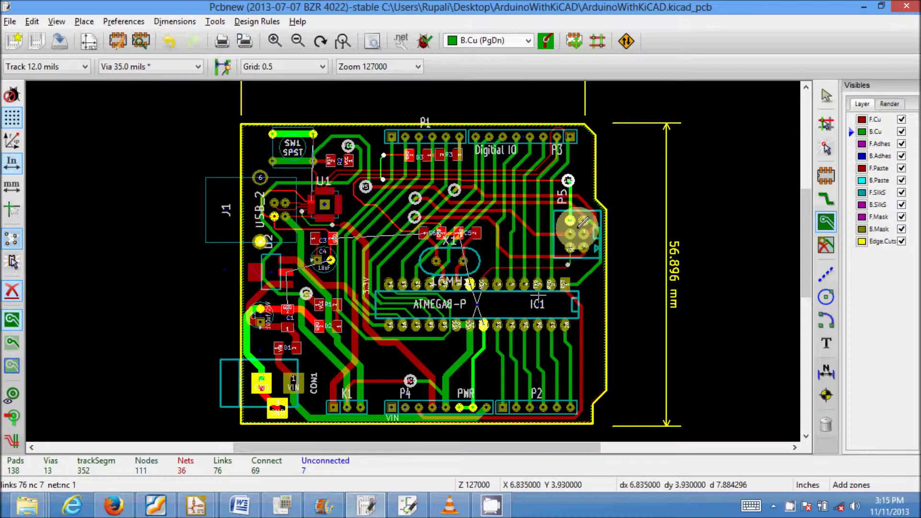
pyautogui.scroll(5, 592, 176)
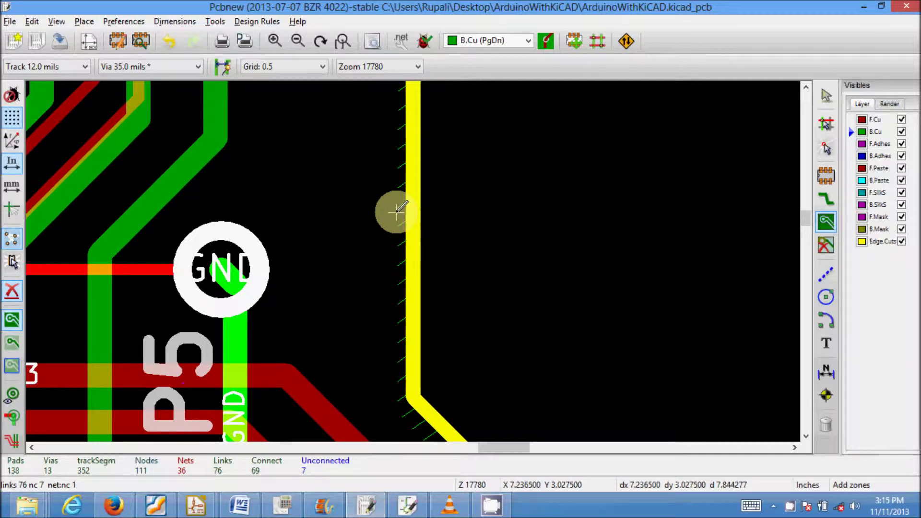
pyautogui.scroll(2, 408, 219)
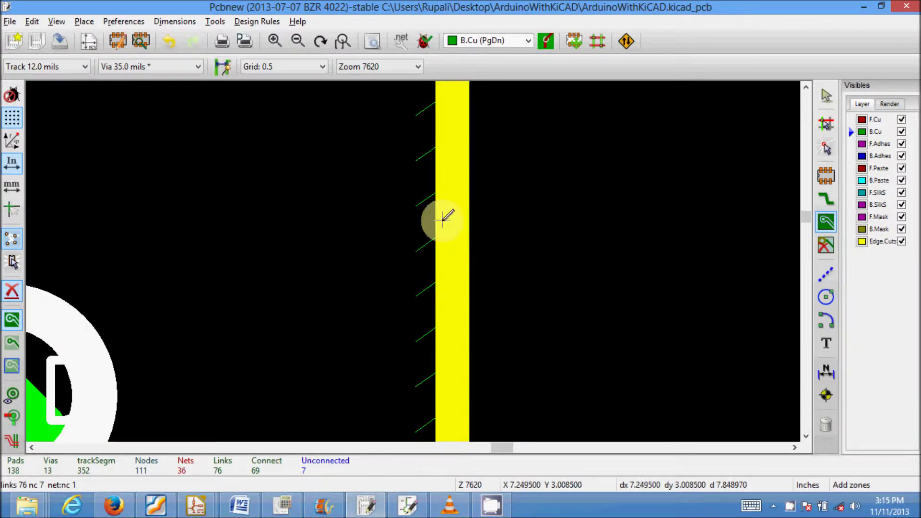
pyautogui.scroll(-2, 442, 217)
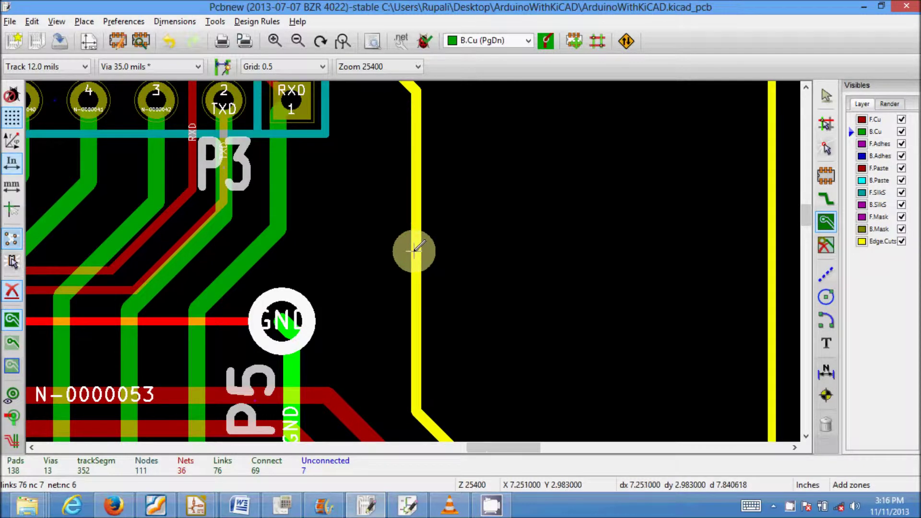
# Step: Make F.Cu the working layer and focus on the board's upper-left corner
pyautogui.scroll(-3, 414, 251)
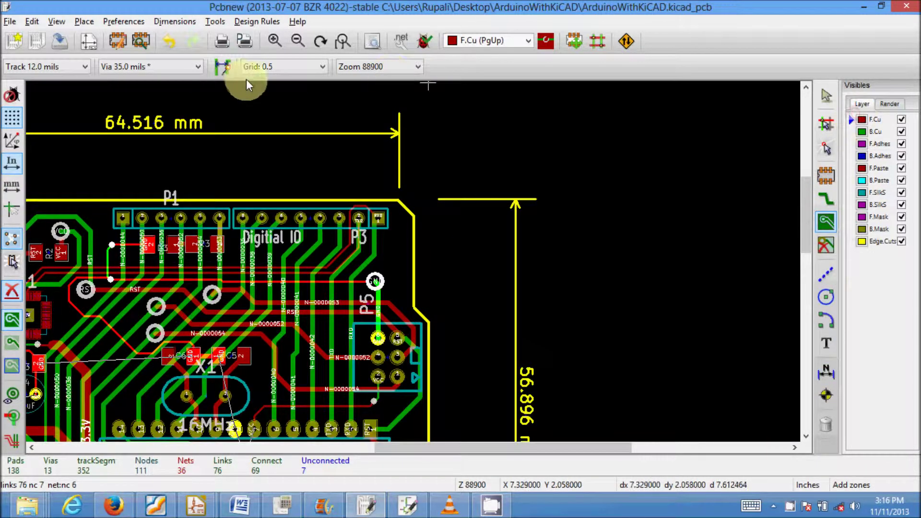
pyautogui.scroll(-1, 401, 268)
pyautogui.scroll(2, 269, 273)
pyautogui.scroll(1, 360, 243)
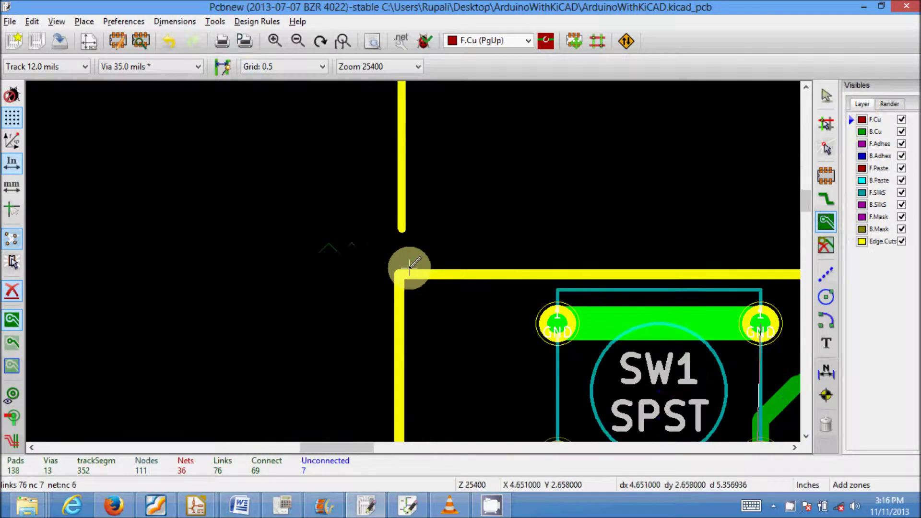
pyautogui.click(402, 272)
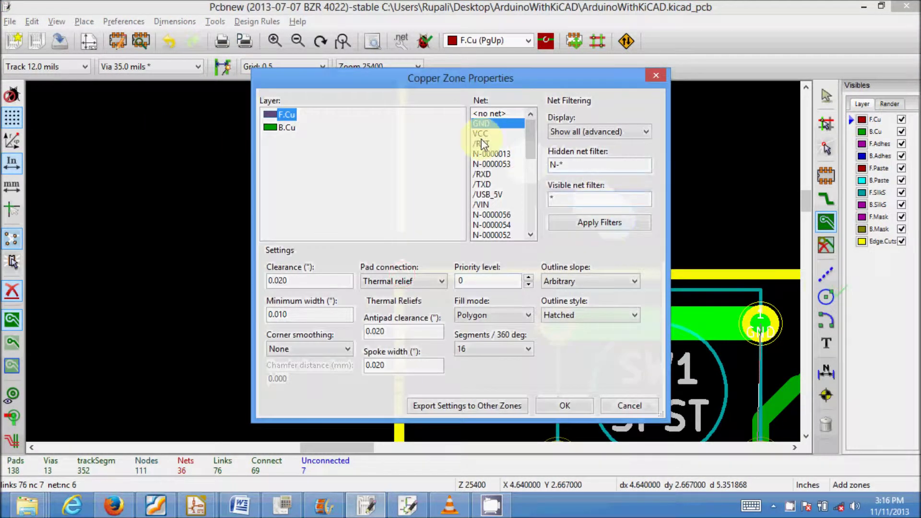
pyautogui.click(552, 405)
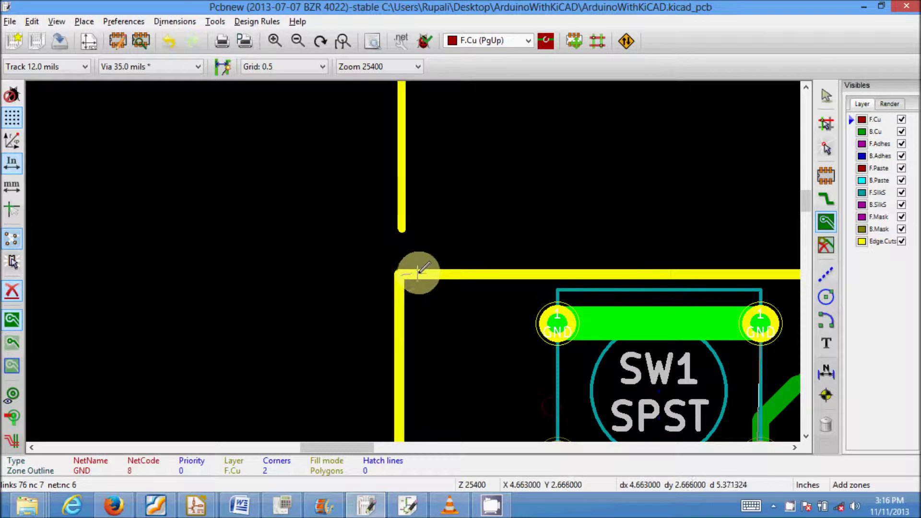
pyautogui.press('Escape')
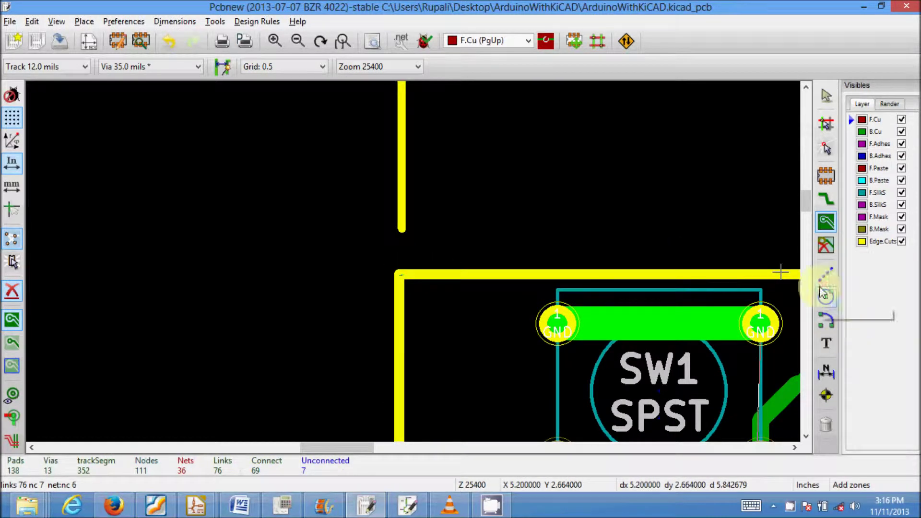
# Step: Start a copper zone for the GND net on F.Cu at the board's upper-left corner
pyautogui.click(827, 226)
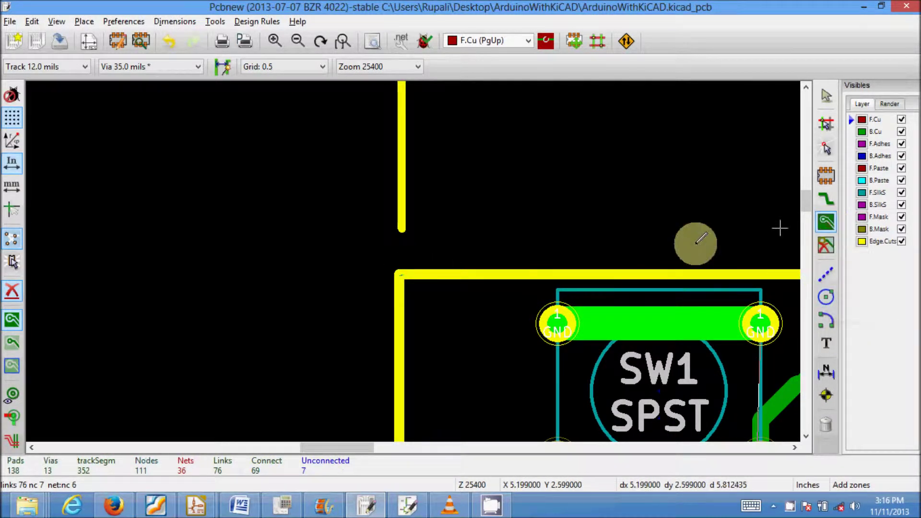
pyautogui.click(403, 275)
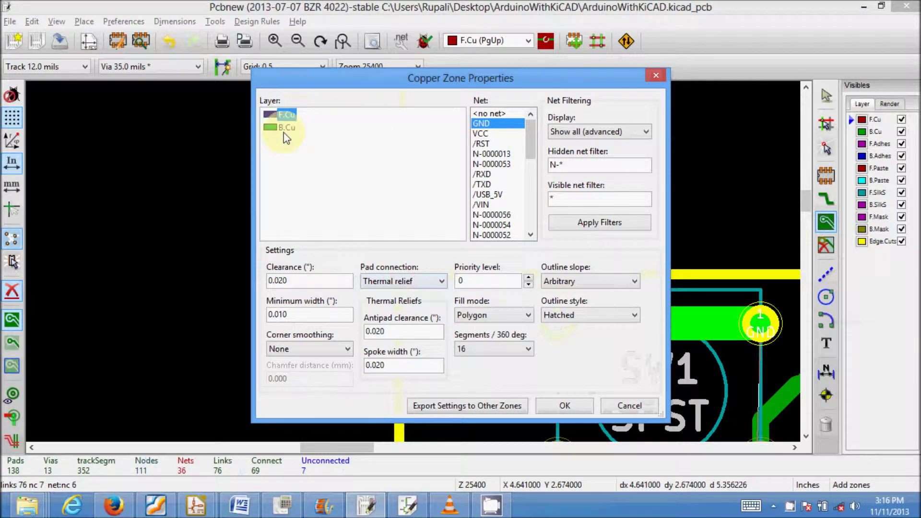
pyautogui.click(546, 405)
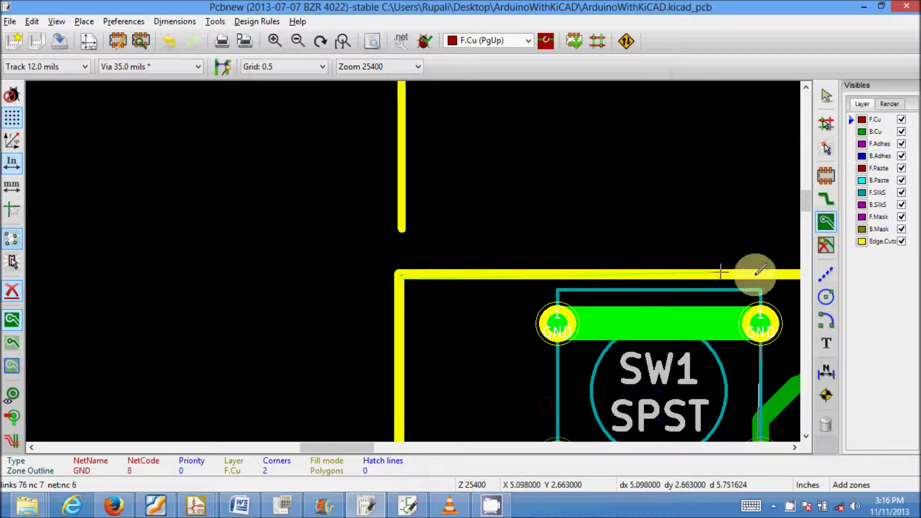
# Step: Trace the F.Cu GND zone outline along the board's top edge and around the upper-right chamfer
pyautogui.scroll(-3, 758, 269)
pyautogui.scroll(3, 420, 257)
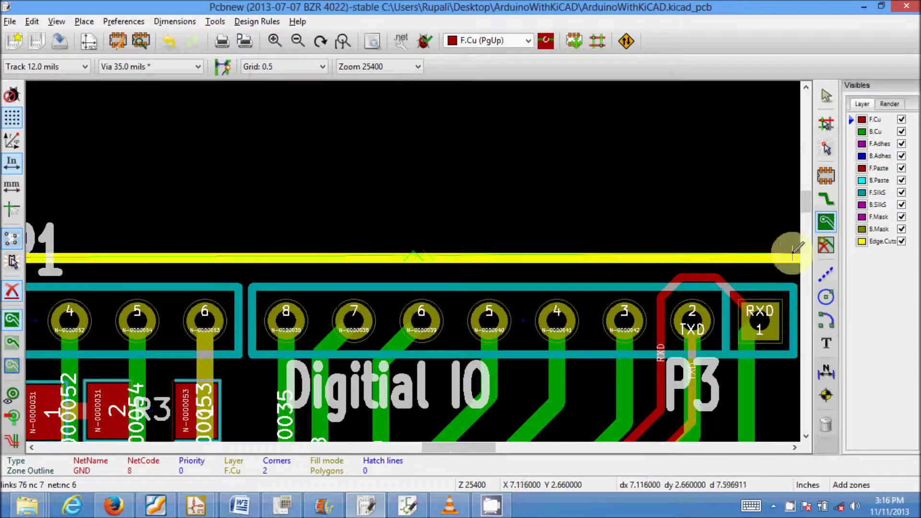
pyautogui.scroll(-2, 787, 250)
pyautogui.scroll(2, 446, 273)
pyautogui.click(397, 247)
pyautogui.click(450, 297)
# Step: Extend the F.Cu GND zone outline down the right edge and through the angled edge beside P5
pyautogui.scroll(-4, 449, 412)
pyautogui.scroll(3, 413, 269)
pyautogui.click(398, 249)
pyautogui.click(435, 280)
# Step: Continue the F.Cu GND zone outline down the right edge and around the notched lower-right corner beside P2
pyautogui.scroll(-2, 434, 403)
pyautogui.scroll(-1, 414, 263)
pyautogui.scroll(3, 413, 304)
pyautogui.scroll(-3, 411, 375)
pyautogui.scroll(2, 405, 333)
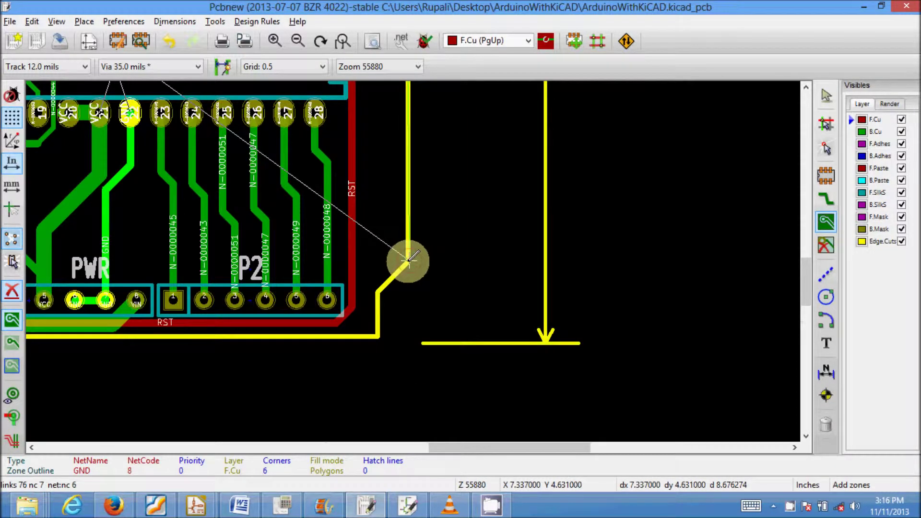
pyautogui.click(408, 260)
pyautogui.click(377, 294)
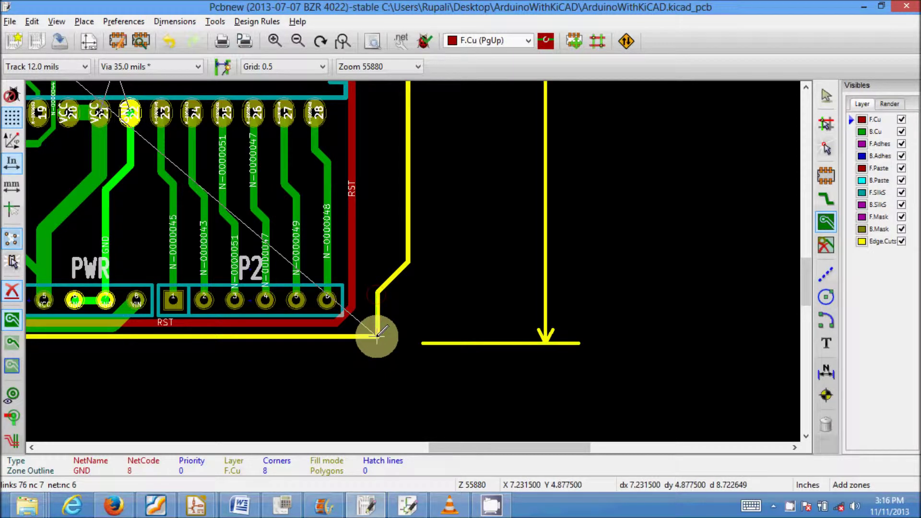
pyautogui.click(377, 336)
# Step: Run the F.Cu GND zone outline along the bottom edge to the lower-left corner and close it at the upper-left corner
pyautogui.scroll(-3, 377, 336)
pyautogui.scroll(3, 273, 252)
pyautogui.click(423, 277)
pyautogui.scroll(-3, 423, 208)
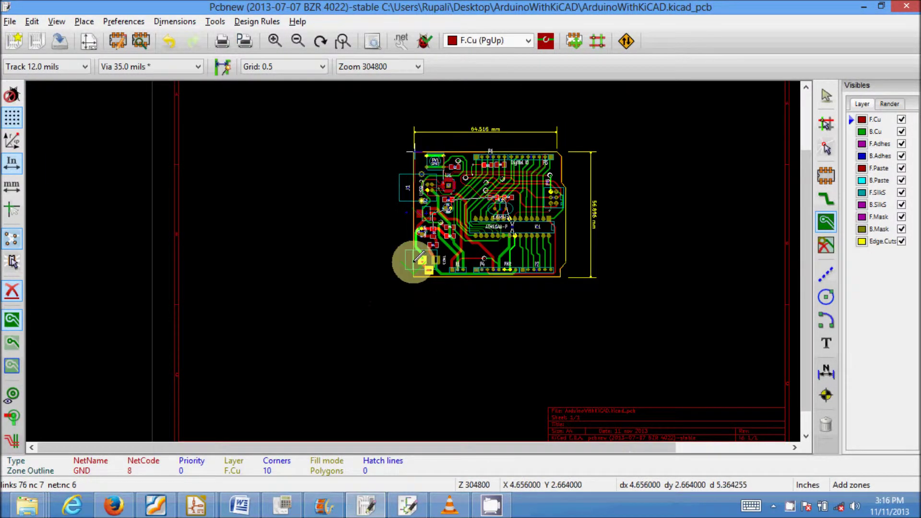
pyautogui.scroll(3, 416, 259)
pyautogui.click(407, 266)
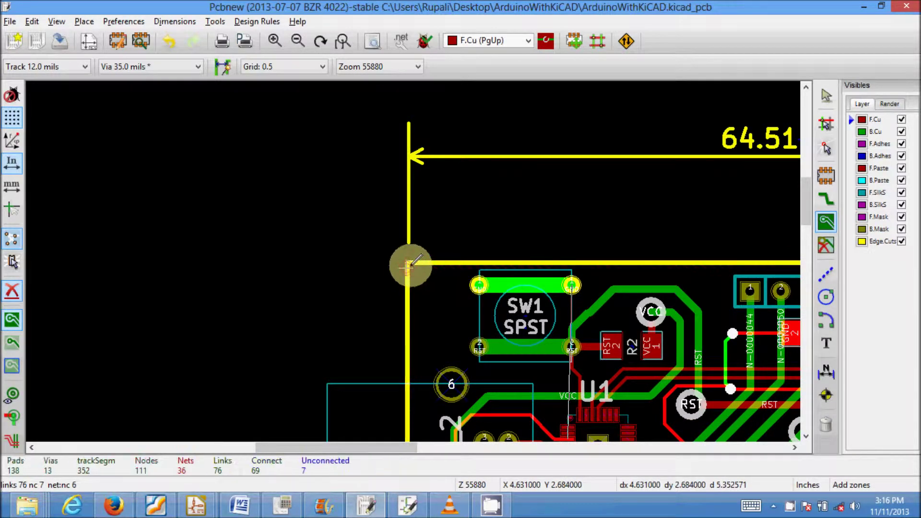
# Step: Fill all zones so the GND outline on F.Cu is poured with copper
pyautogui.rightClick(415, 274)
pyautogui.click(422, 248)
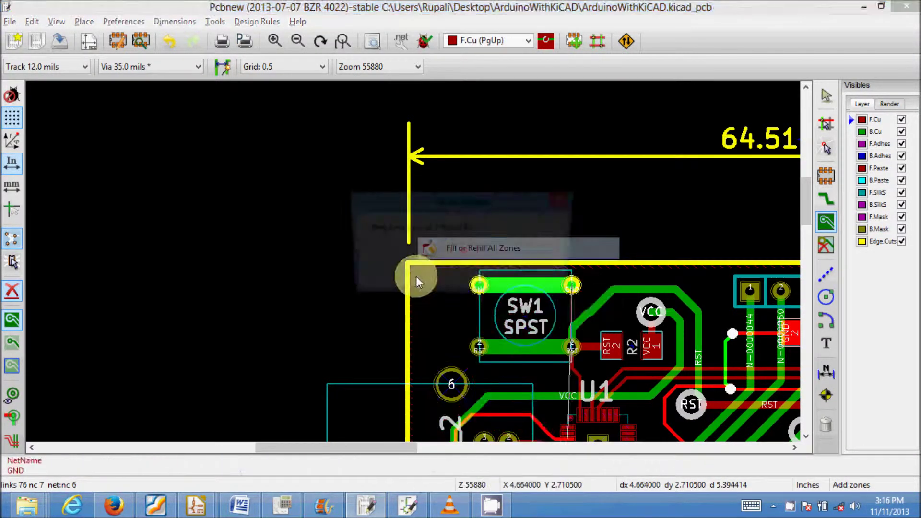
pyautogui.scroll(-4, 420, 279)
pyautogui.scroll(1, 397, 284)
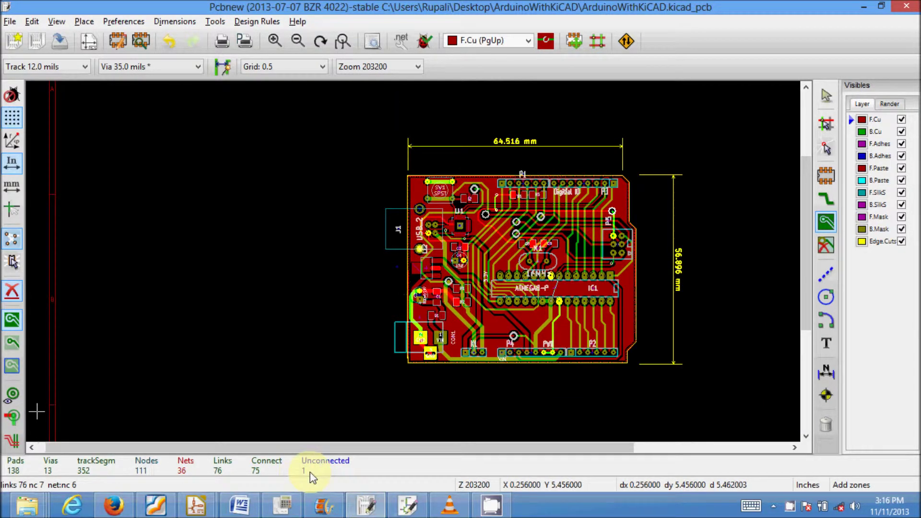
pyautogui.scroll(2, 576, 312)
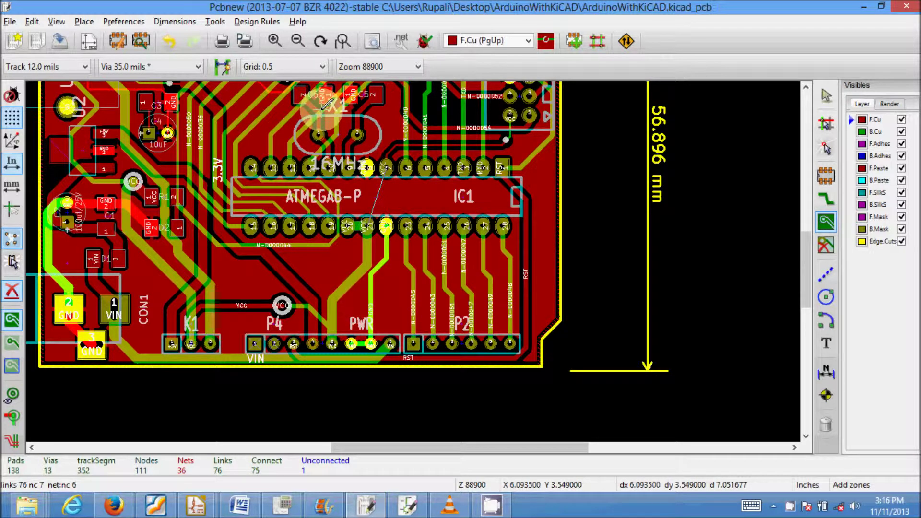
pyautogui.scroll(-2, 326, 103)
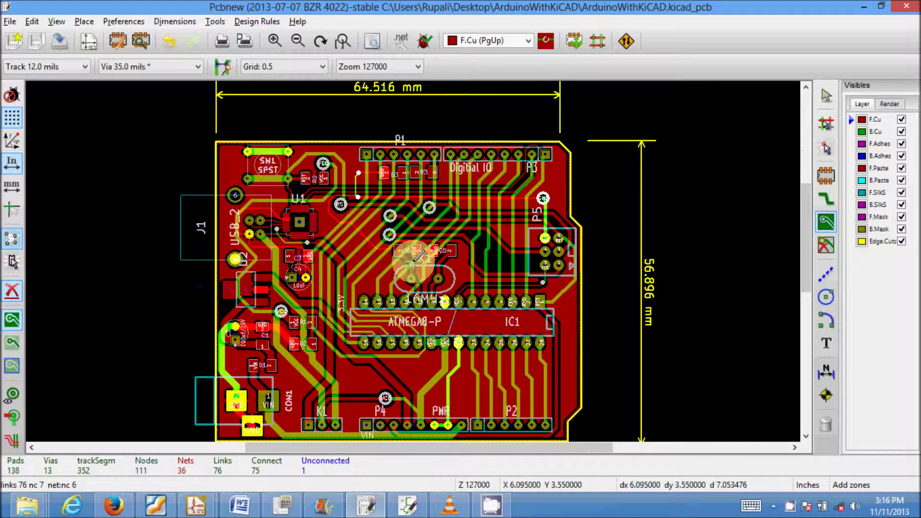
pyautogui.scroll(-2, 617, 103)
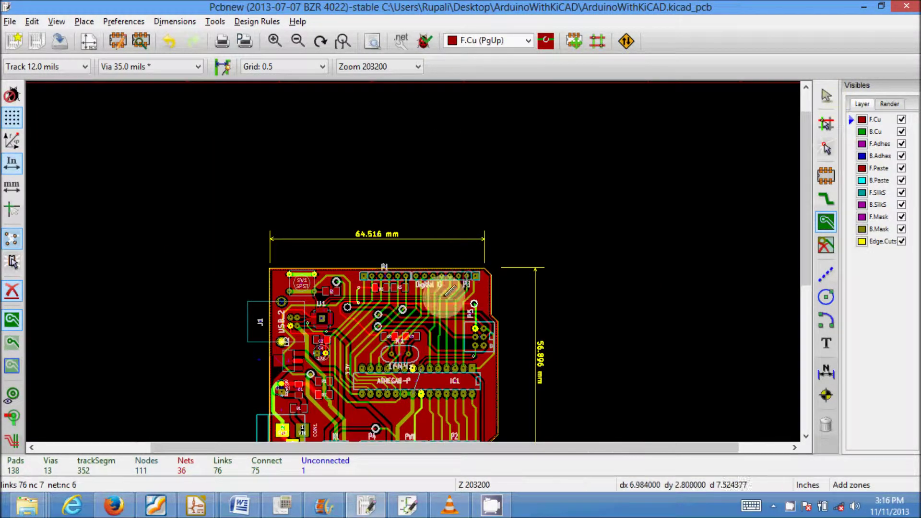
pyautogui.scroll(3, 446, 294)
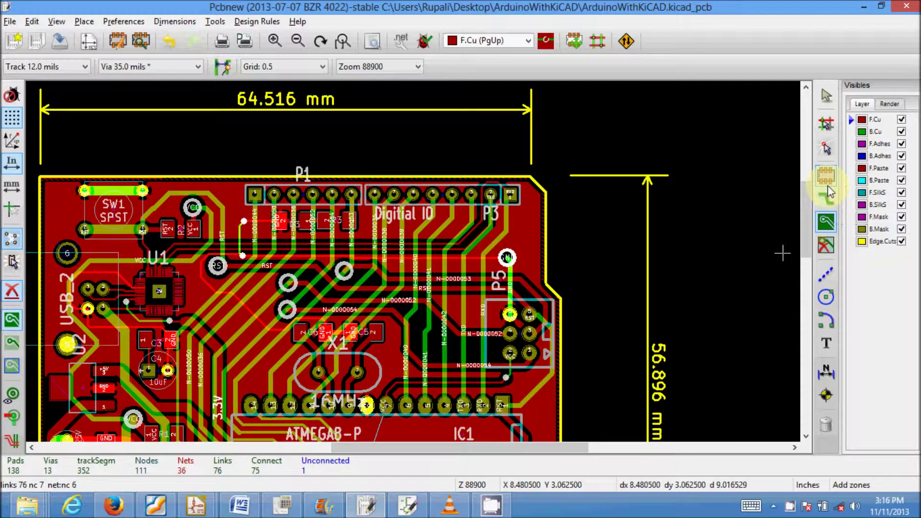
# Step: Make B.Cu the active layer and try to start a VCC copper zone at the board's upper-left corner
pyautogui.click(827, 221)
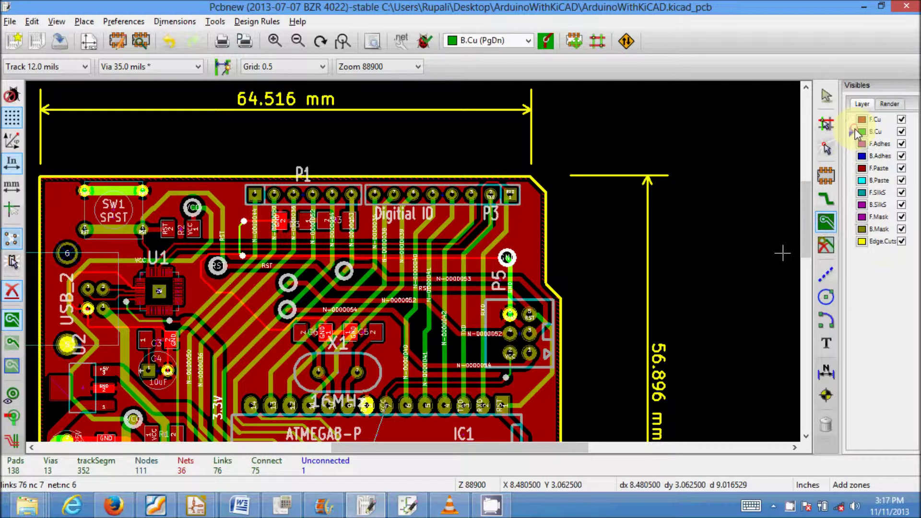
pyautogui.scroll(-1, 401, 257)
pyautogui.scroll(2, 312, 257)
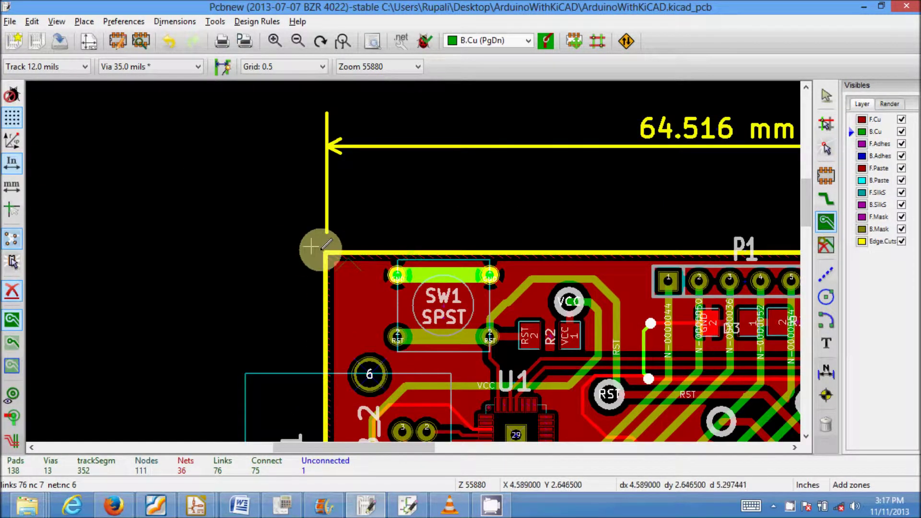
pyautogui.scroll(2, 321, 246)
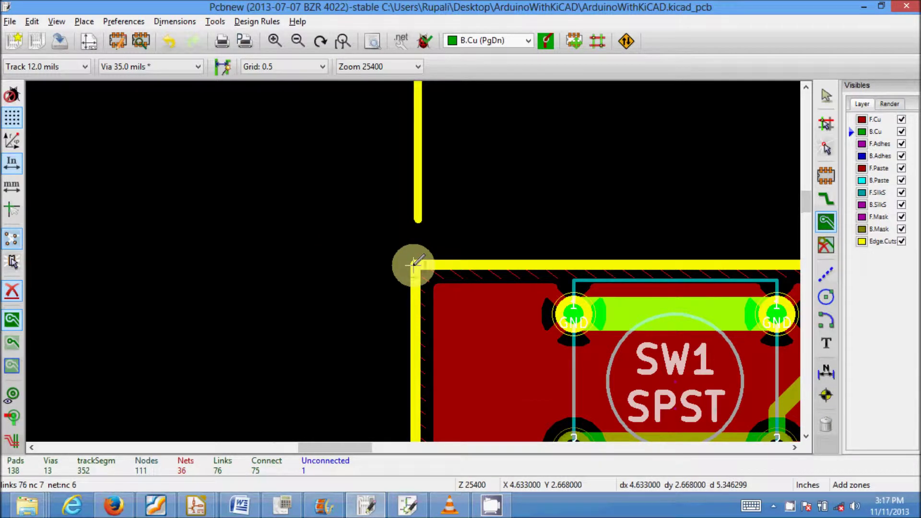
pyautogui.click(413, 265)
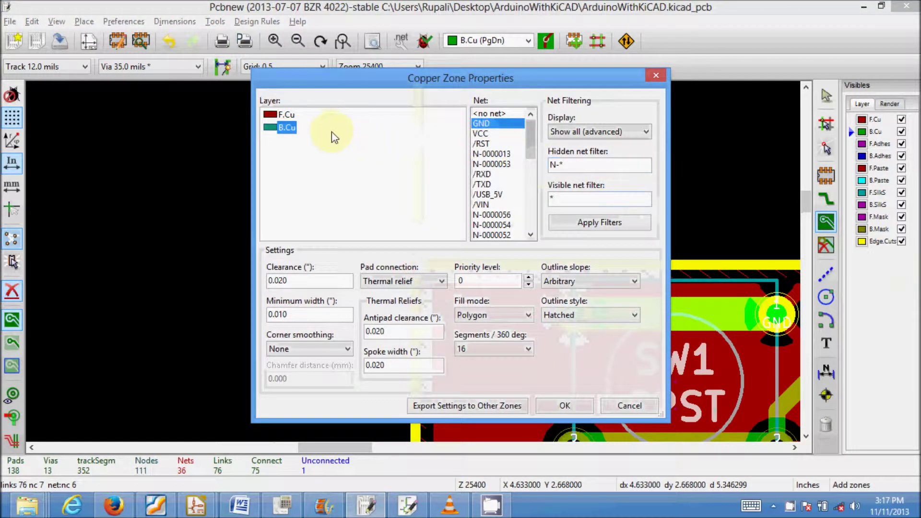
pyautogui.click(479, 134)
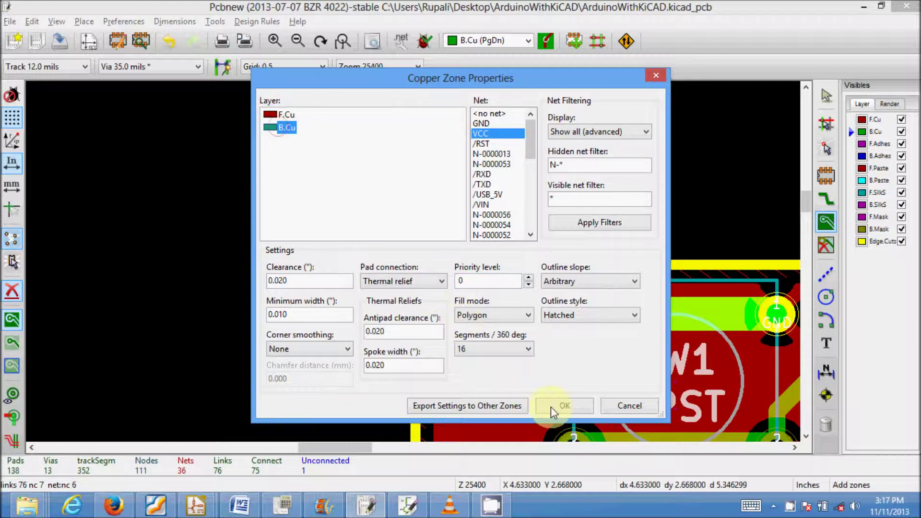
pyautogui.click(559, 406)
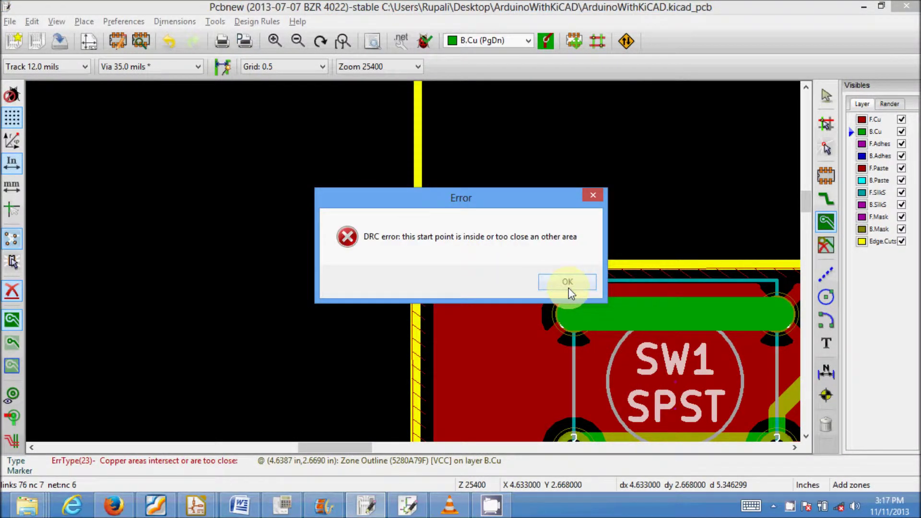
pyautogui.click(568, 283)
# Step: Retry starting the VCC zone on B.Cu at a slightly shifted point on the upper-left corner
pyautogui.click(416, 263)
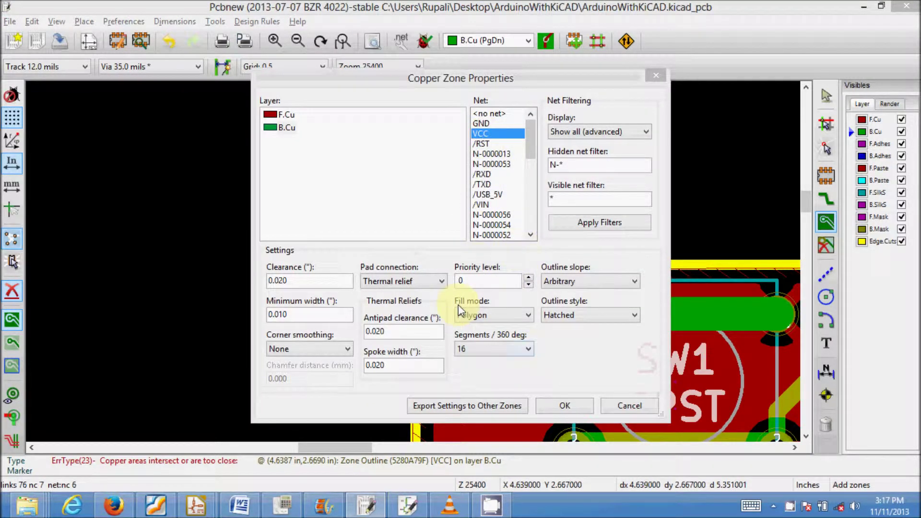
pyautogui.click(551, 404)
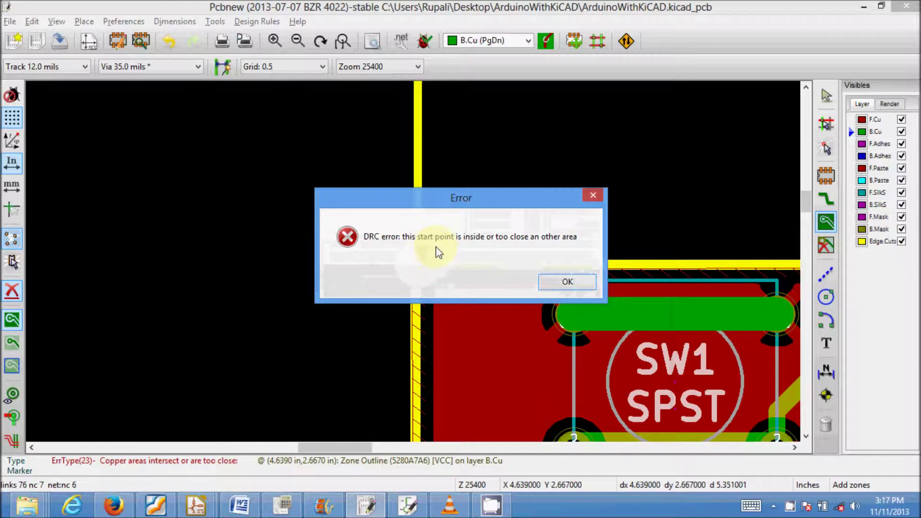
pyautogui.click(566, 282)
# Step: Start a VCC zone on B.Cu at the upper-right corner by P3 and run its outline along the chamfer
pyautogui.scroll(-2, 501, 276)
pyautogui.scroll(1, 767, 265)
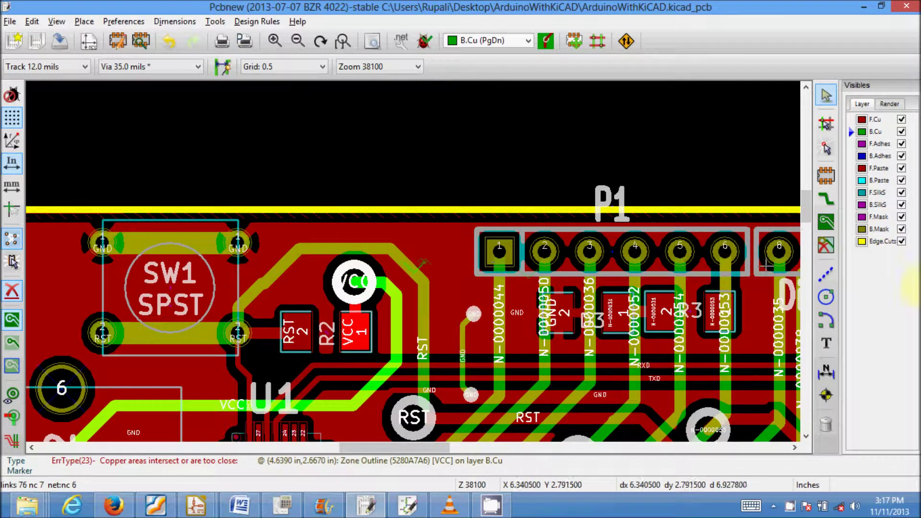
pyautogui.scroll(-2, 752, 251)
pyautogui.scroll(2, 513, 249)
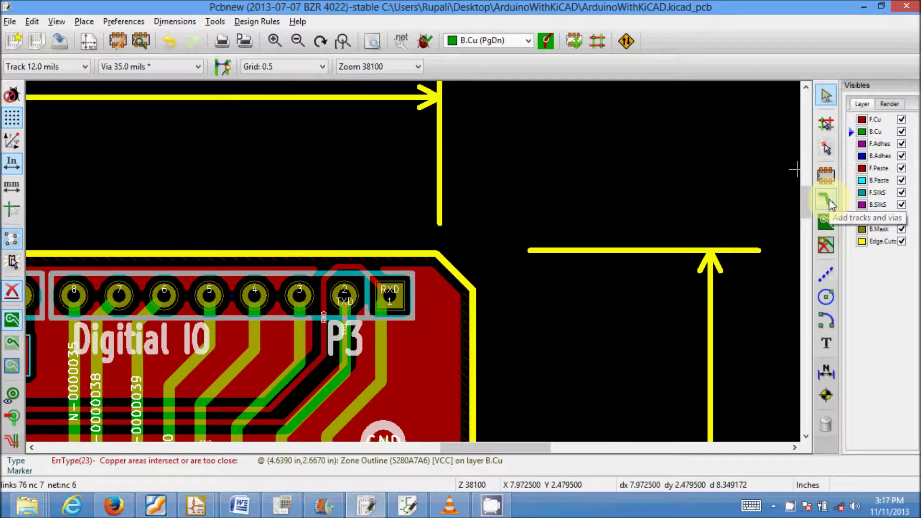
pyautogui.click(826, 221)
pyautogui.scroll(2, 418, 258)
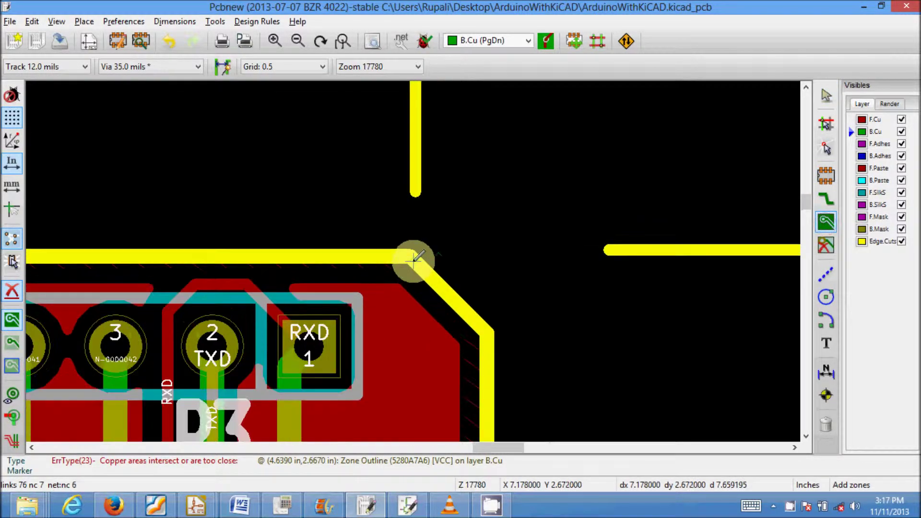
pyautogui.click(413, 259)
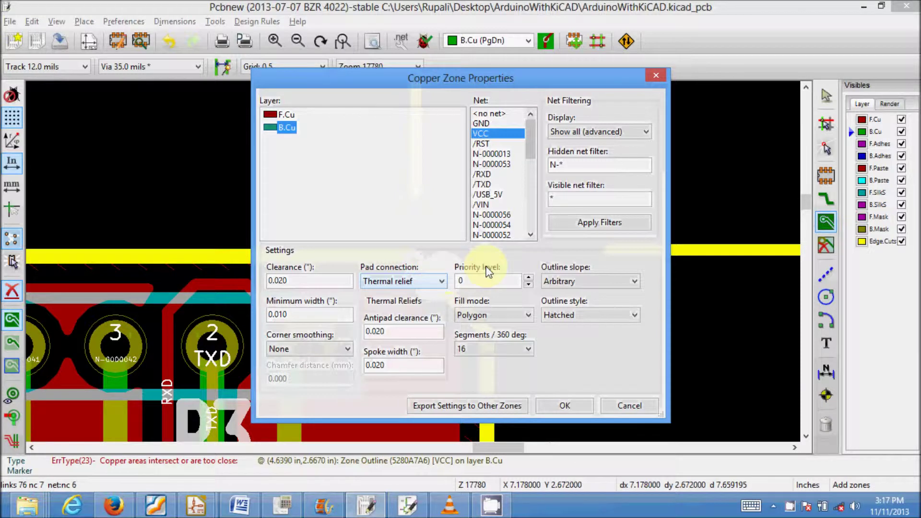
pyautogui.click(562, 406)
pyautogui.click(479, 326)
# Step: Extend the B.Cu VCC zone outline down the right edge and through the angled edge beside P5
pyautogui.scroll(-3, 411, 261)
pyautogui.scroll(1, 414, 263)
pyautogui.click(408, 265)
pyautogui.click(444, 311)
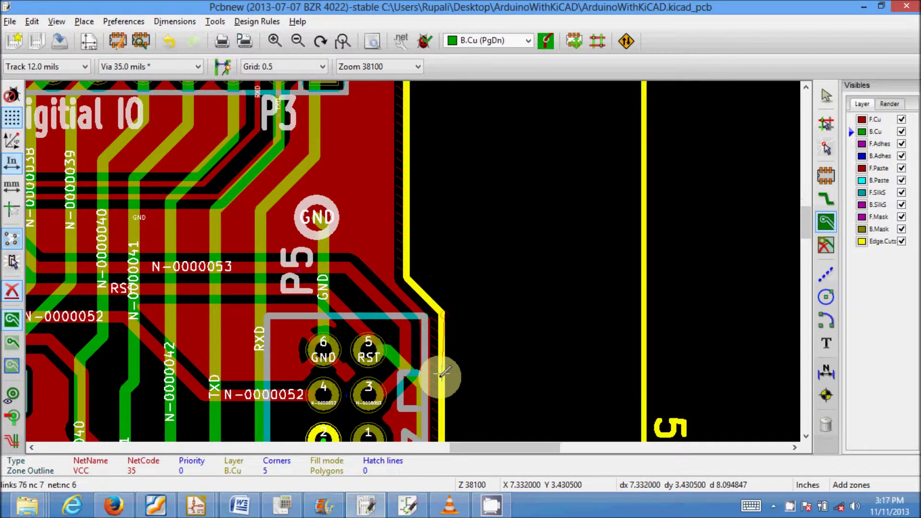
# Step: Continue the B.Cu VCC zone outline down the right edge and around the notched lower-right corner beside P2
pyautogui.scroll(-3, 426, 376)
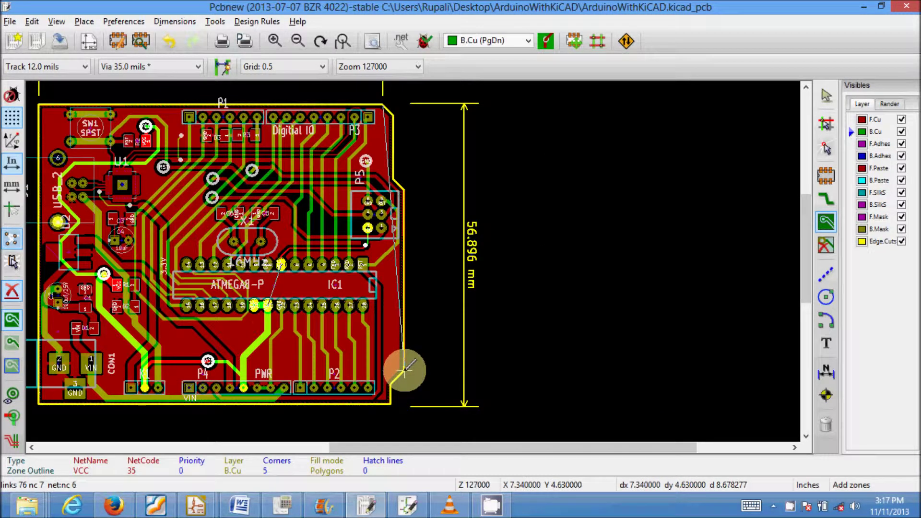
pyautogui.click(404, 369)
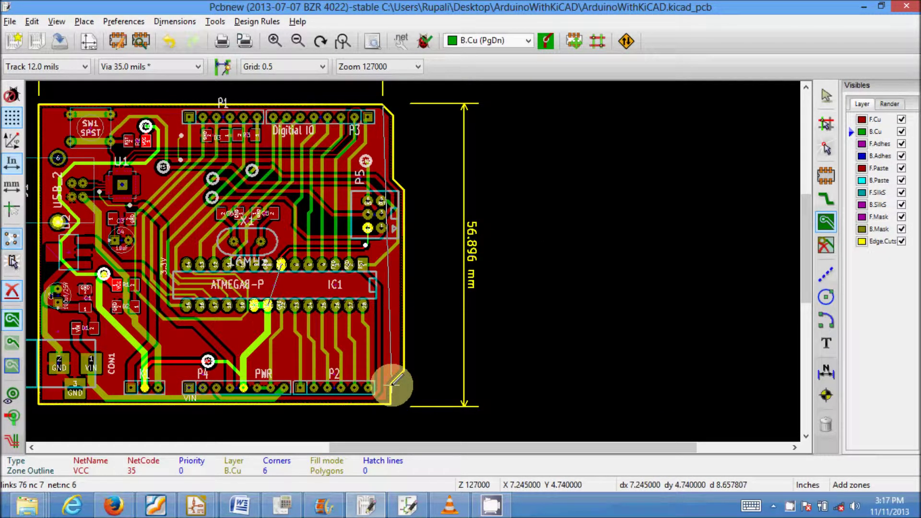
pyautogui.click(392, 384)
pyautogui.click(391, 405)
# Step: Run the B.Cu VCC zone outline along the bottom edge to the board's lower-left corner
pyautogui.scroll(-1, 83, 386)
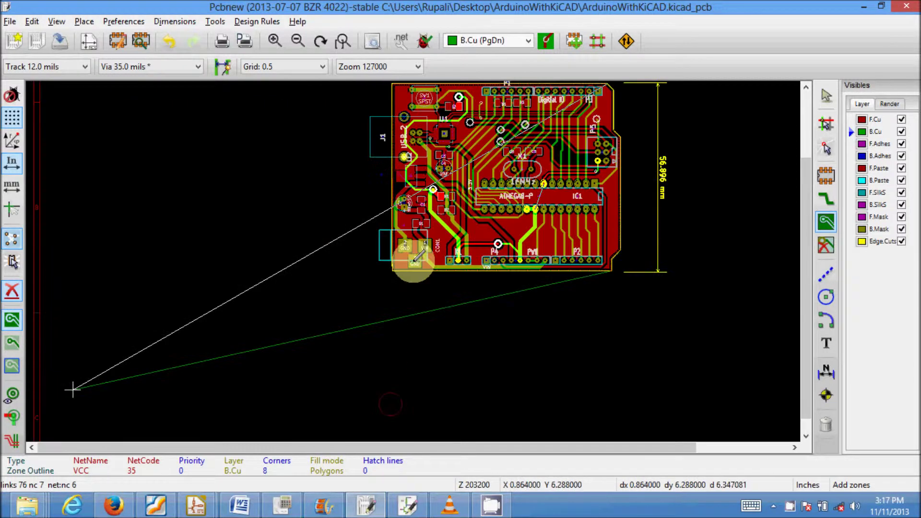
pyautogui.scroll(1, 401, 272)
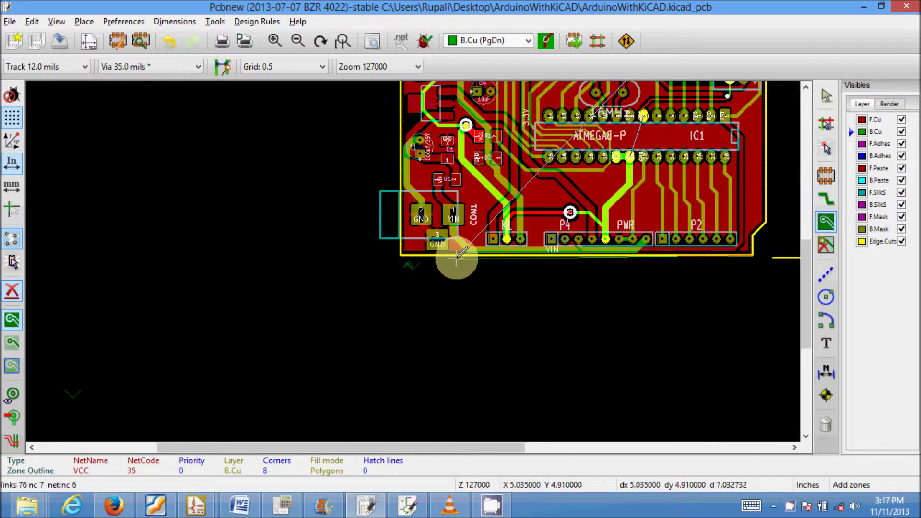
pyautogui.click(401, 254)
# Step: Try to continue the B.Cu VCC zone outline up the left edge to the upper-left corner
pyautogui.scroll(-1, 413, 196)
pyautogui.scroll(1, 395, 189)
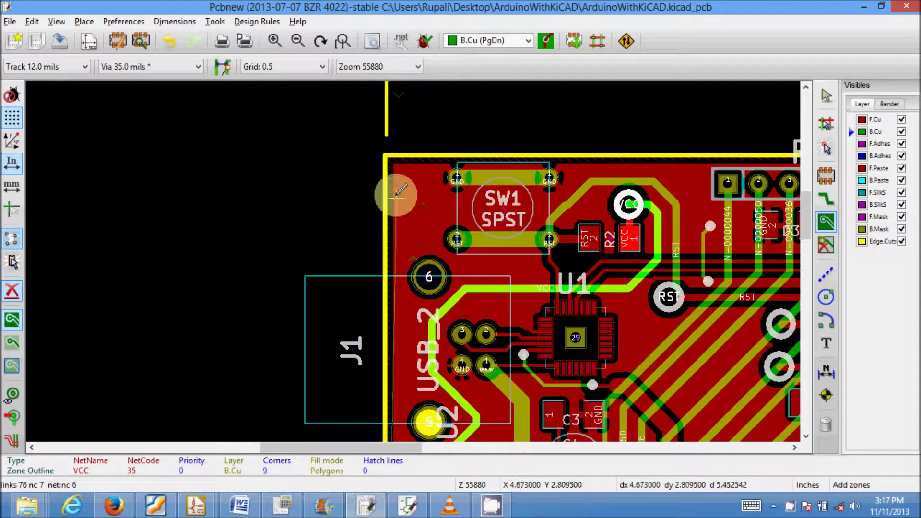
pyautogui.click(386, 160)
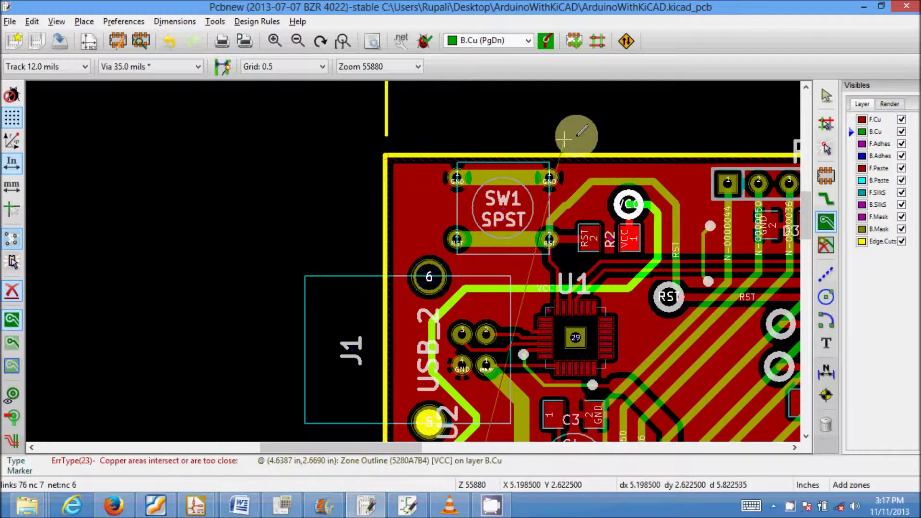
# Step: Close the B.Cu VCC zone outline from the lower-left corner directly at its starting corner beside P3
pyautogui.scroll(-1, 624, 134)
pyautogui.scroll(2, 744, 284)
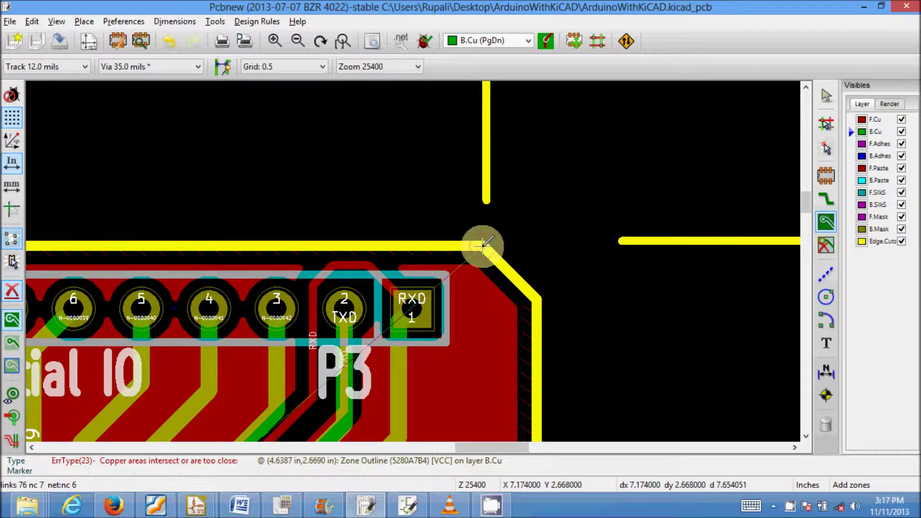
pyautogui.scroll(-2, 412, 264)
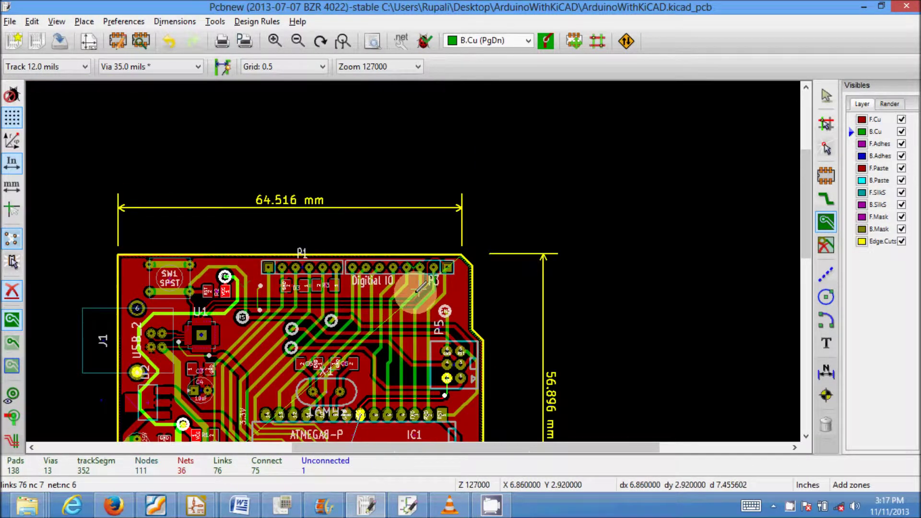
# Step: Fill all zones so the VCC outline on B.Cu is poured with copper
pyautogui.scroll(2, 411, 261)
pyautogui.scroll(-2, 377, 261)
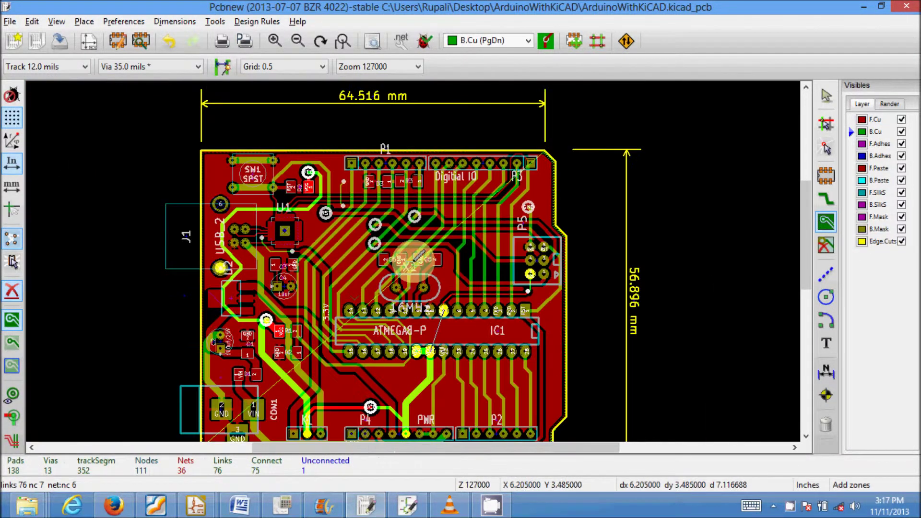
pyautogui.scroll(-1, 417, 258)
pyautogui.rightClick(478, 263)
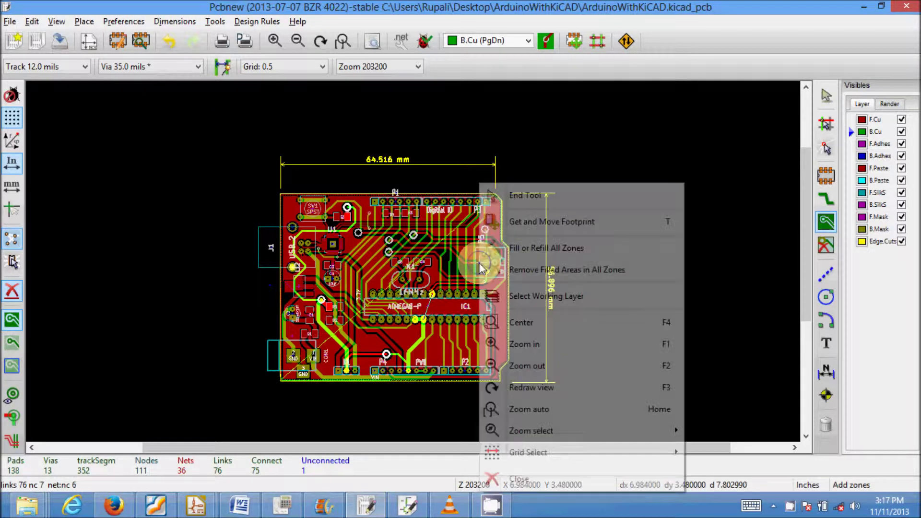
pyautogui.click(517, 254)
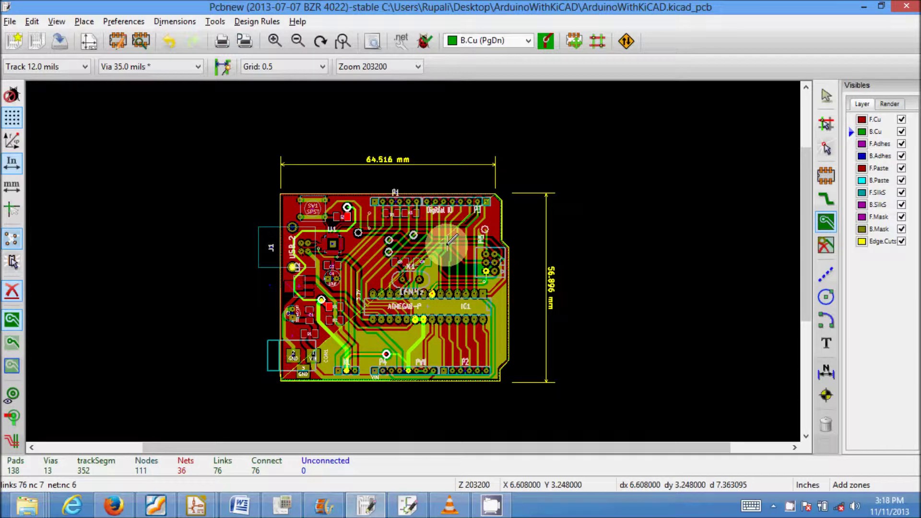
# Step: Examine the filled copper zones across the whole board and around its upper-left corner
pyautogui.scroll(-2, 423, 264)
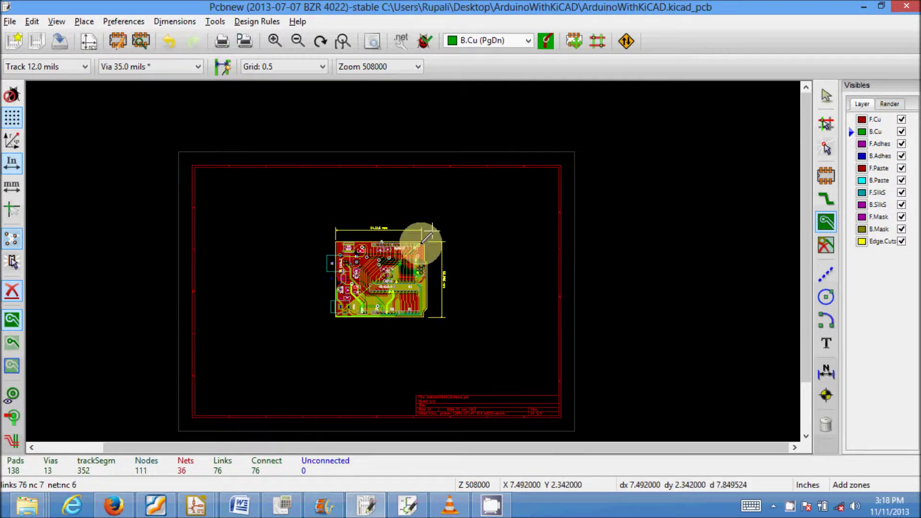
pyautogui.scroll(6, 422, 243)
pyautogui.scroll(-1, 360, 267)
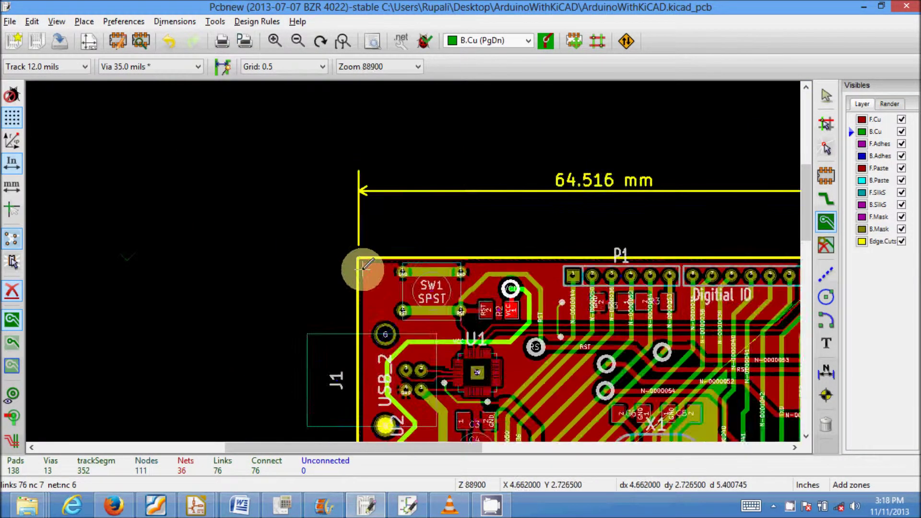
pyautogui.scroll(1, 418, 262)
pyautogui.scroll(-4, 480, 294)
pyautogui.scroll(2, 425, 285)
pyautogui.scroll(-1, 425, 284)
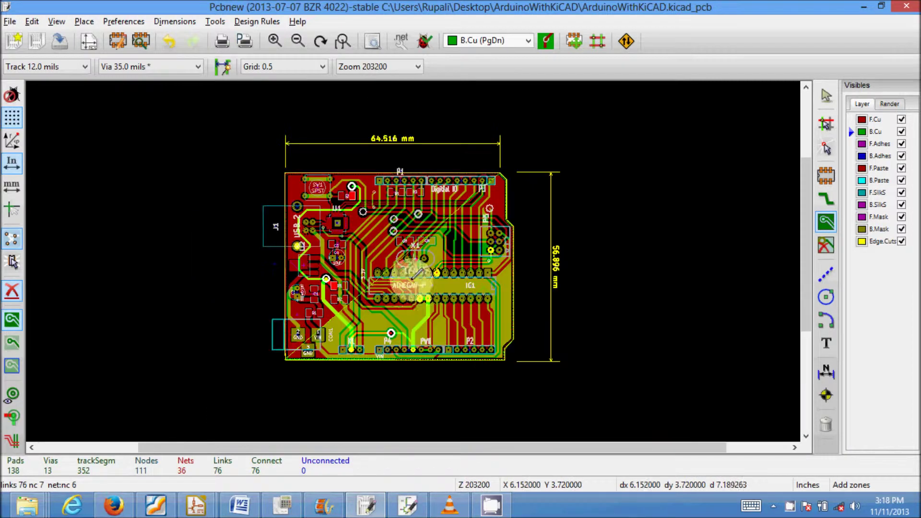
pyautogui.scroll(2, 417, 286)
pyautogui.scroll(-2, 411, 234)
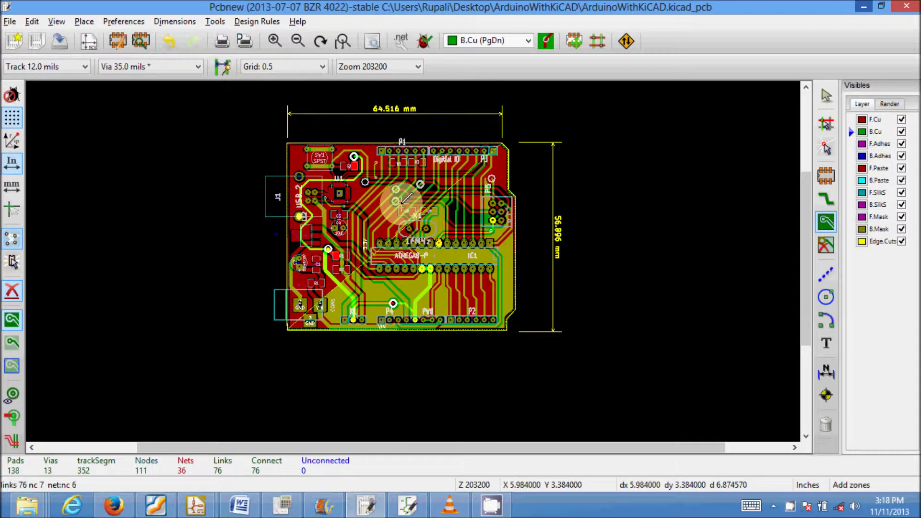
# Step: Inspect the poured board in the 3D Viewer from tilted angles, and return to the layout
pyautogui.click(56, 21)
pyautogui.click(94, 138)
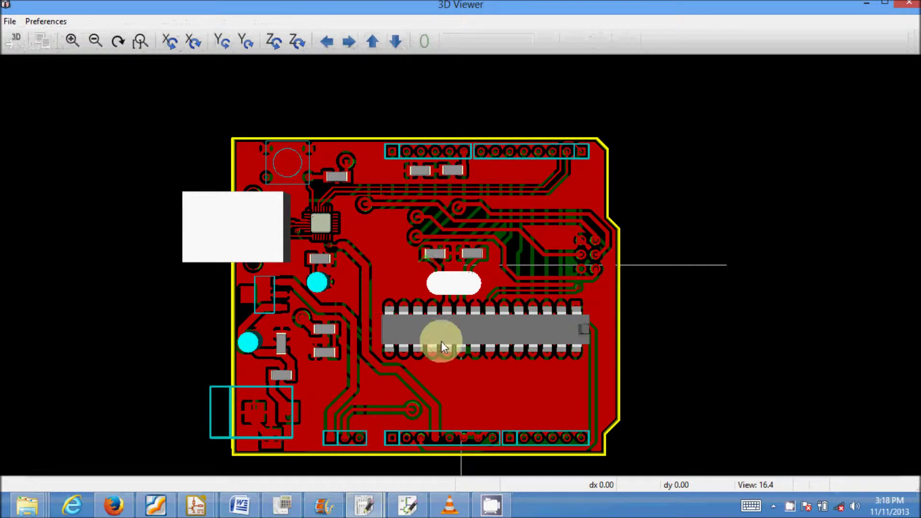
pyautogui.moveTo(441, 341); pyautogui.dragTo(475, 195)
pyautogui.moveTo(399, 288); pyautogui.dragTo(395, 300)
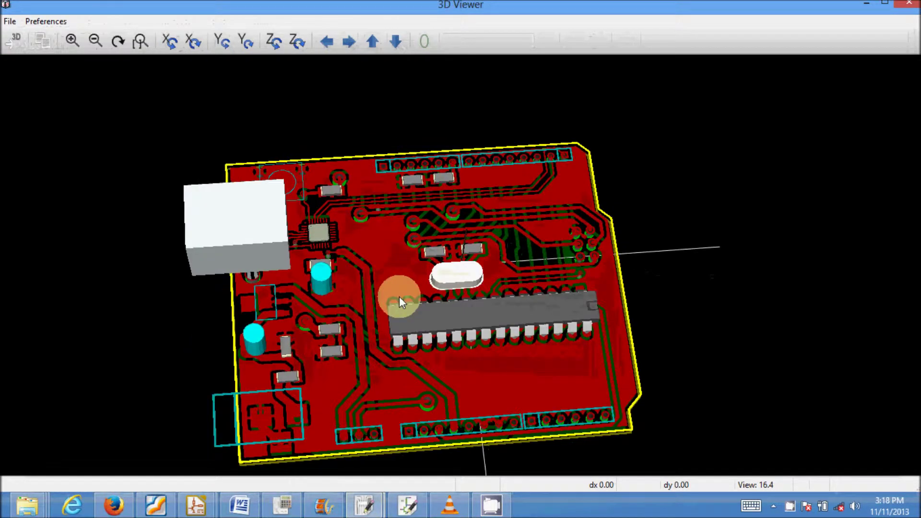
pyautogui.moveTo(541, 231); pyautogui.dragTo(6, 318)
pyautogui.moveTo(254, 309); pyautogui.dragTo(269, 377)
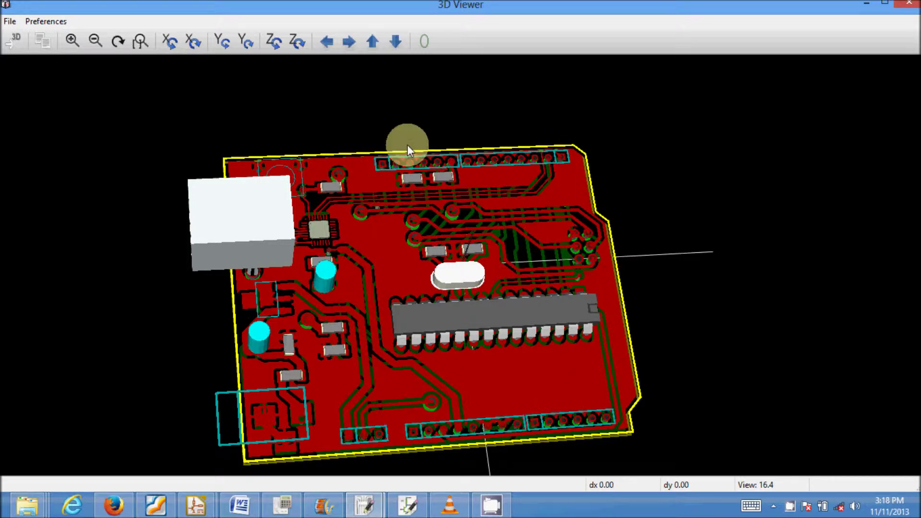
pyautogui.click(908, 4)
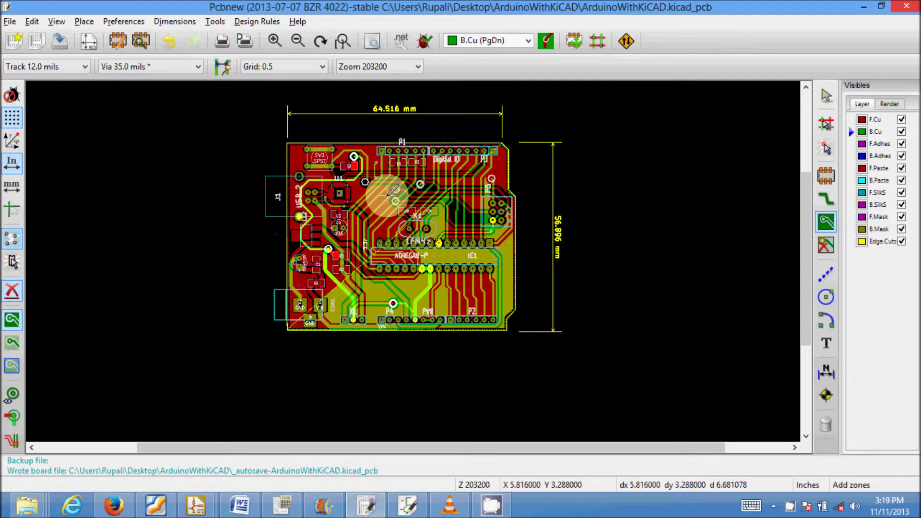
pyautogui.click(497, 516)
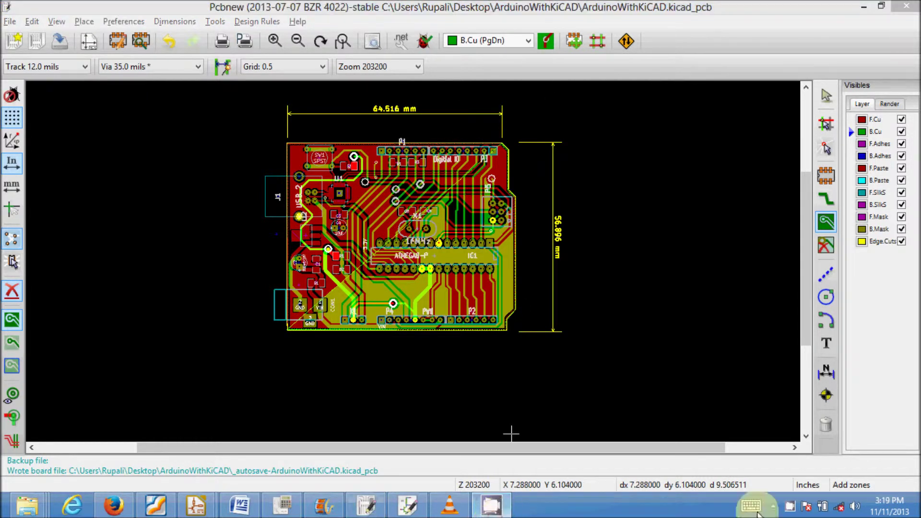
pyautogui.click(790, 507)
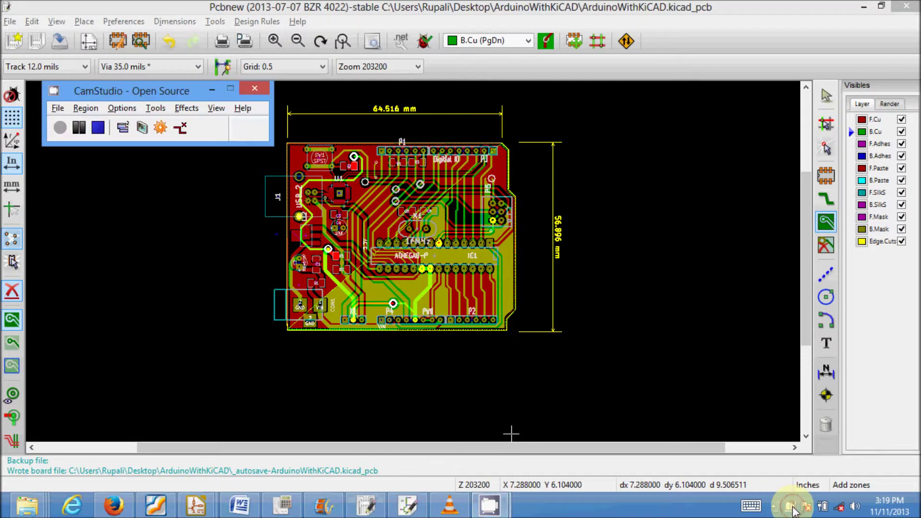
pyautogui.click(99, 128)
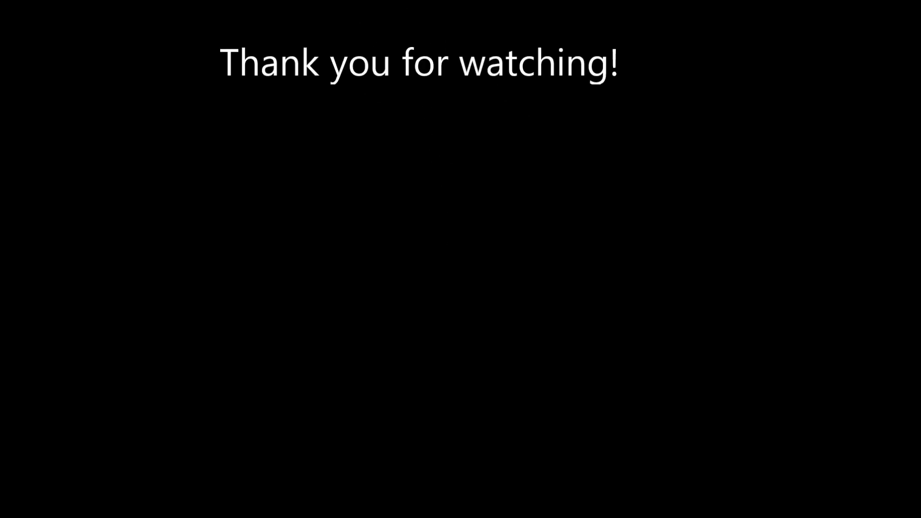